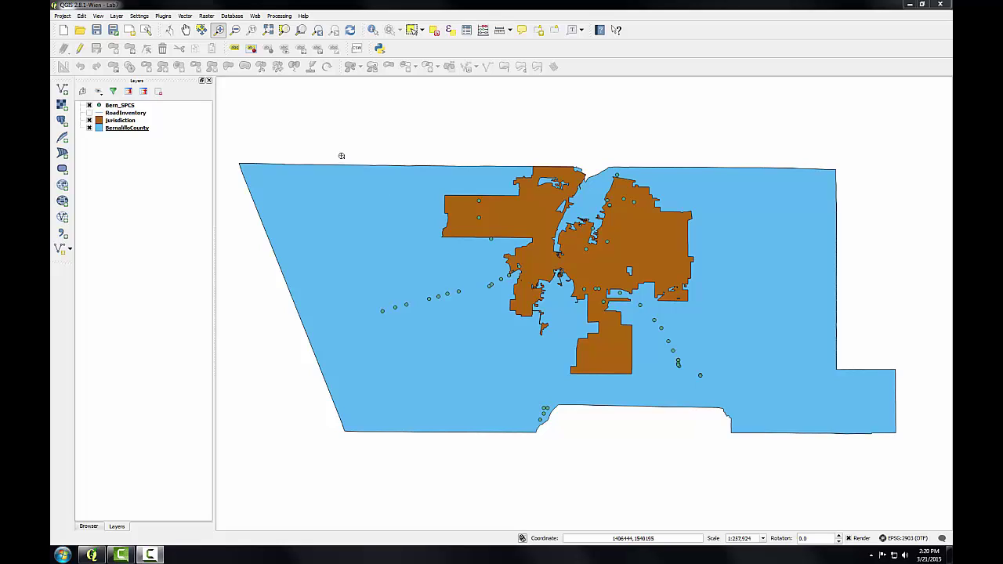
- Open the Jurisdiction layer's properties, then close them again
{"action": "left_click", "coordinate": [122, 122]}
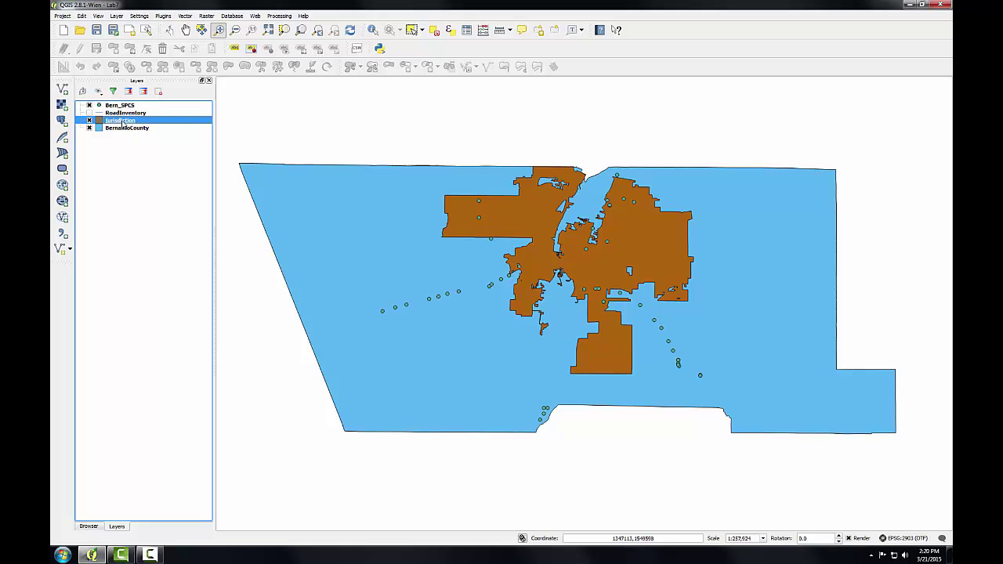
{"action": "double_click", "coordinate": [122, 122]}
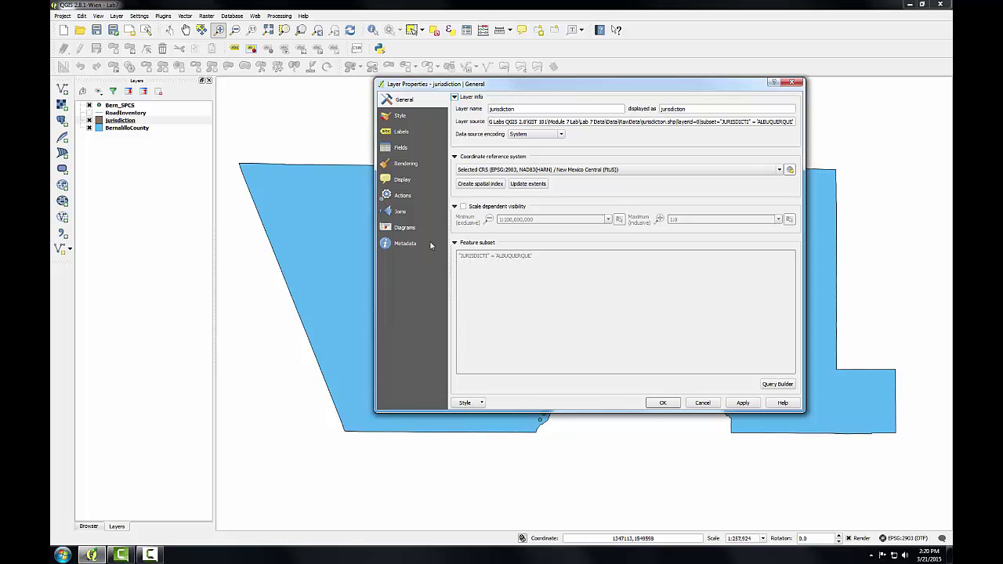
{"action": "left_click", "coordinate": [662, 403]}
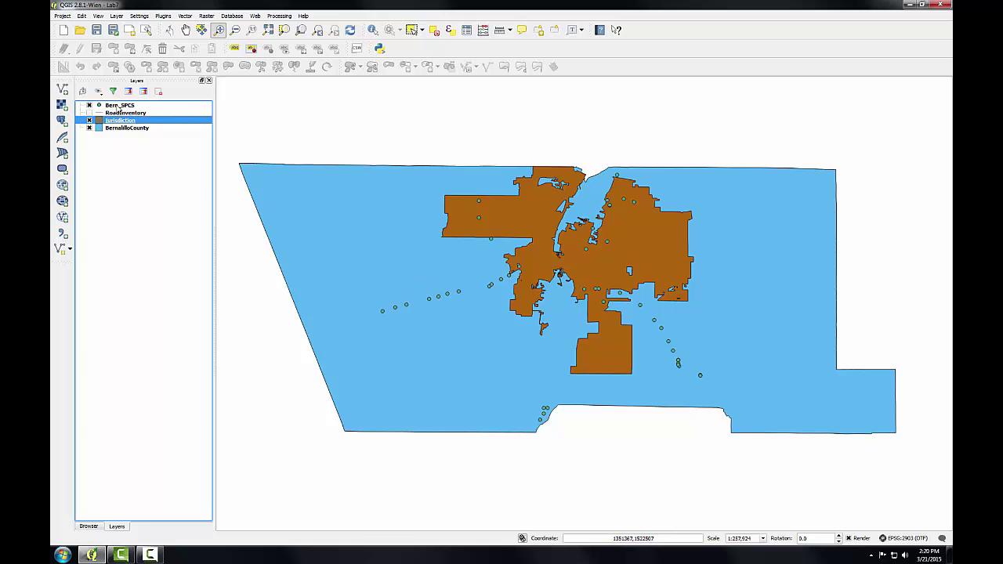
- Show RoadInventory on the map and browse the columns of its attribute table
{"action": "left_click", "coordinate": [89, 113]}
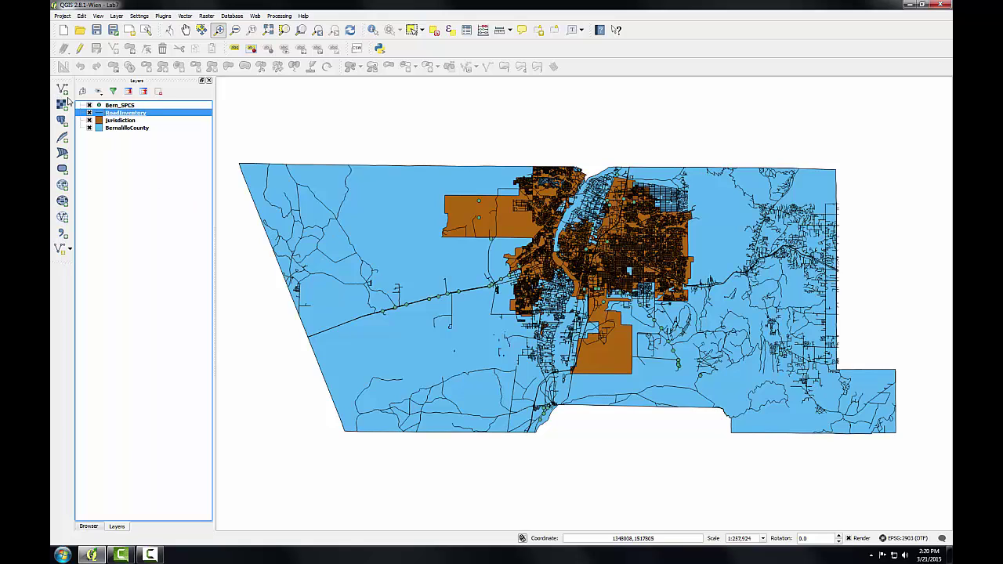
{"action": "right_click", "coordinate": [119, 114]}
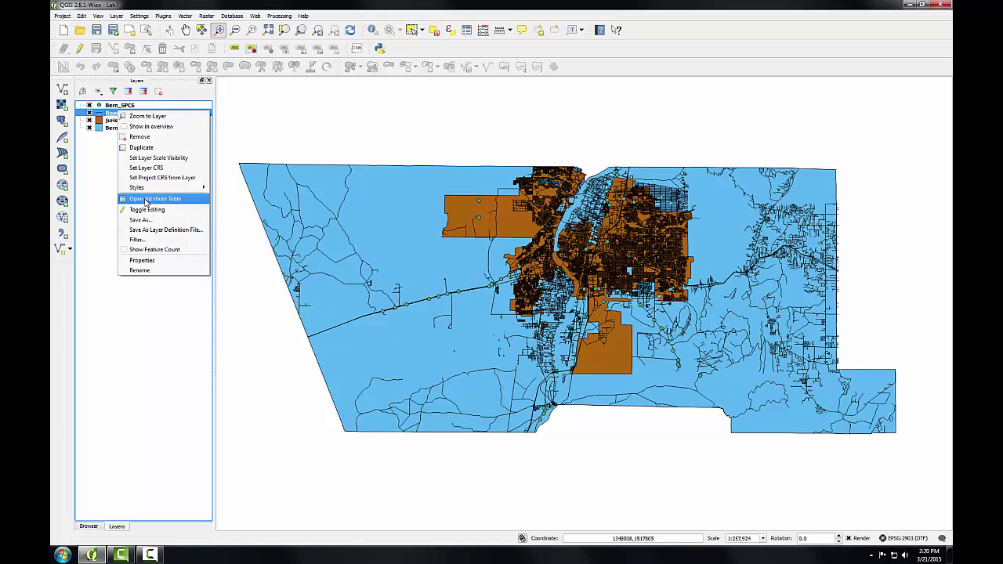
{"action": "left_click", "coordinate": [146, 199]}
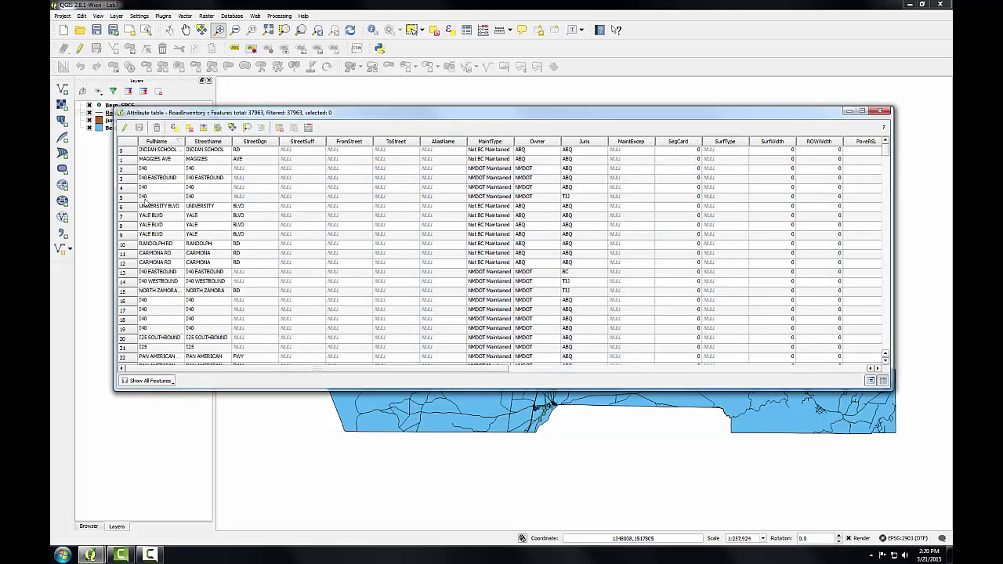
{"action": "left_click_drag", "start_coordinate": [509, 368], "coordinate": [767, 346]}
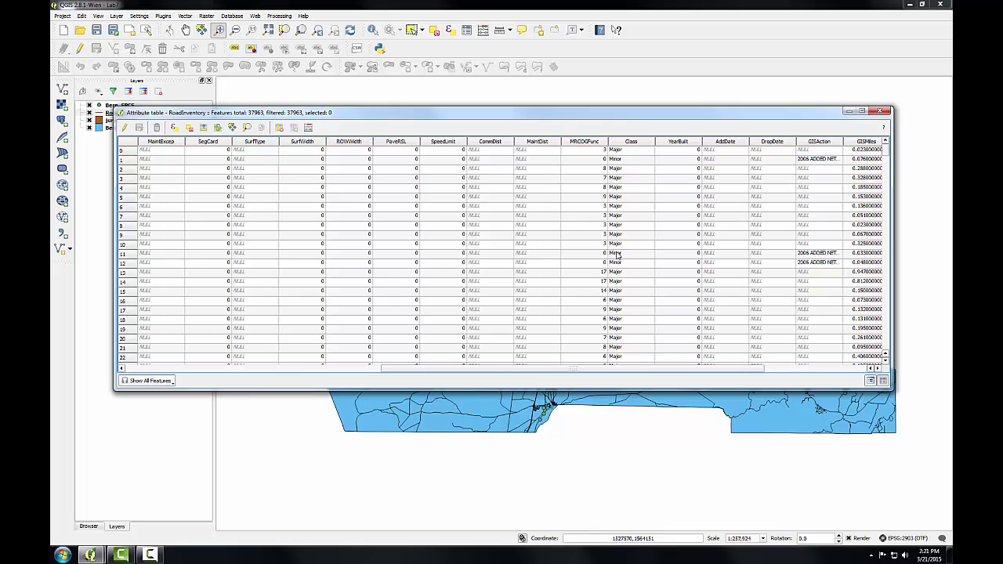
{"action": "left_click_drag", "start_coordinate": [572, 369], "coordinate": [318, 368]}
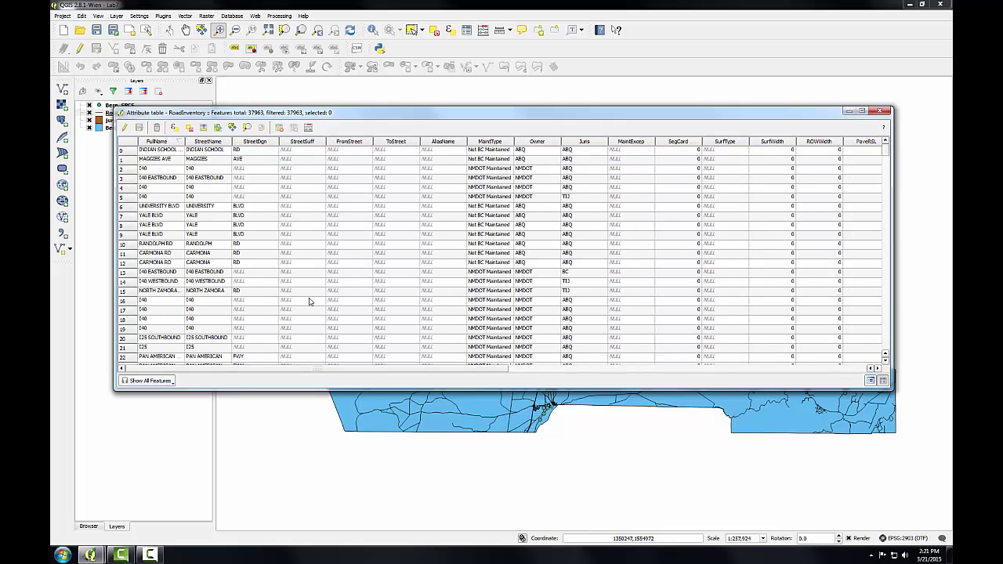
- Select the 4593 roads matching the expression "Class" = 'Major'
{"action": "left_click", "coordinate": [176, 129]}
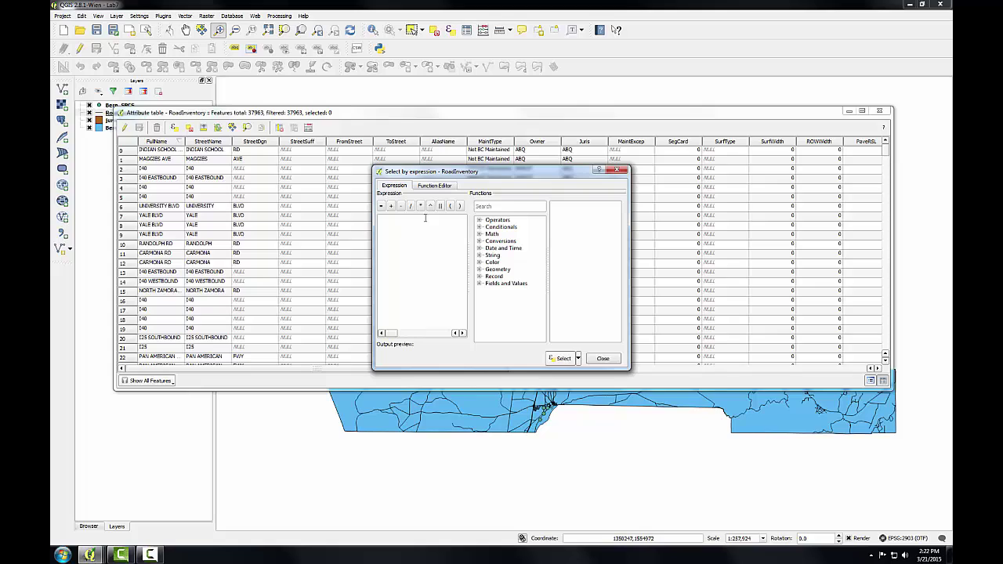
{"action": "left_click", "coordinate": [479, 283]}
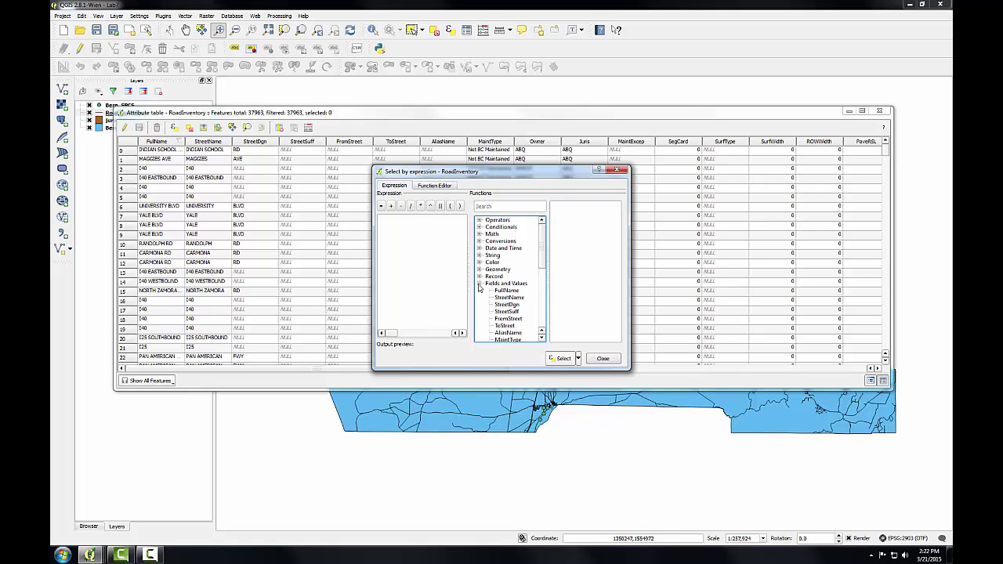
{"action": "left_click_drag", "start_coordinate": [498, 370], "coordinate": [498, 505]}
{"action": "left_click_drag", "start_coordinate": [373, 329], "coordinate": [208, 339]}
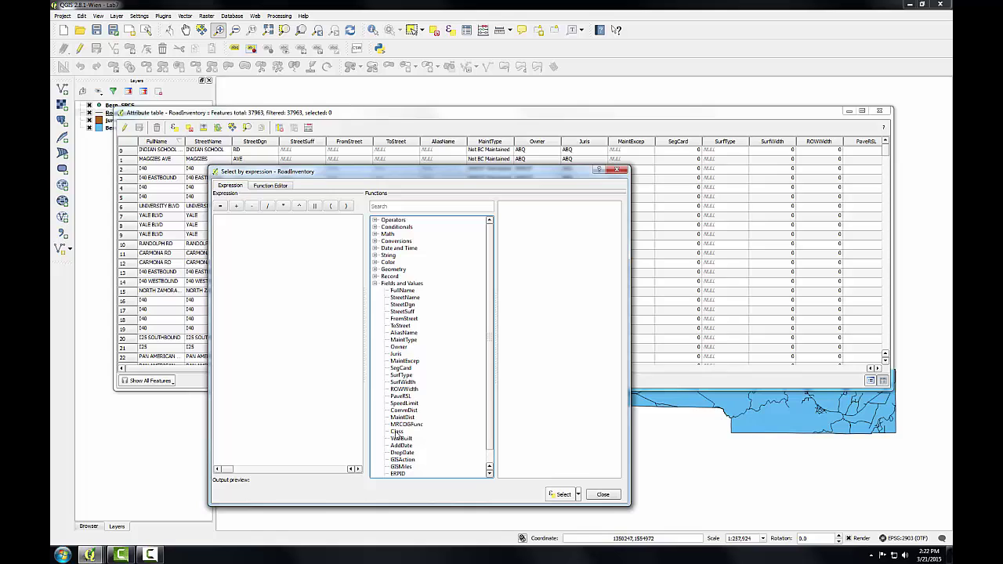
{"action": "double_click", "coordinate": [397, 432]}
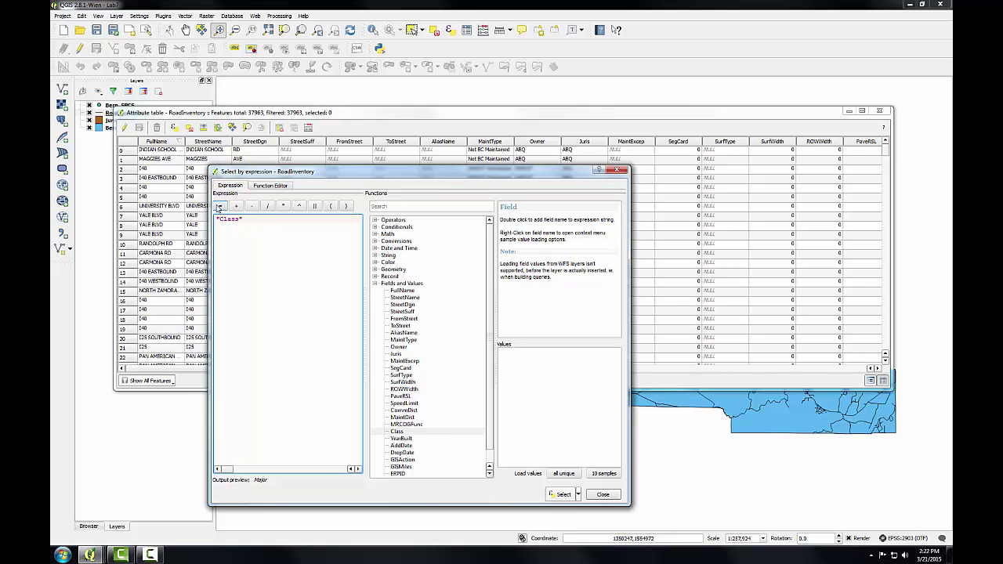
{"action": "left_click", "coordinate": [220, 206]}
{"action": "left_click", "coordinate": [561, 474]}
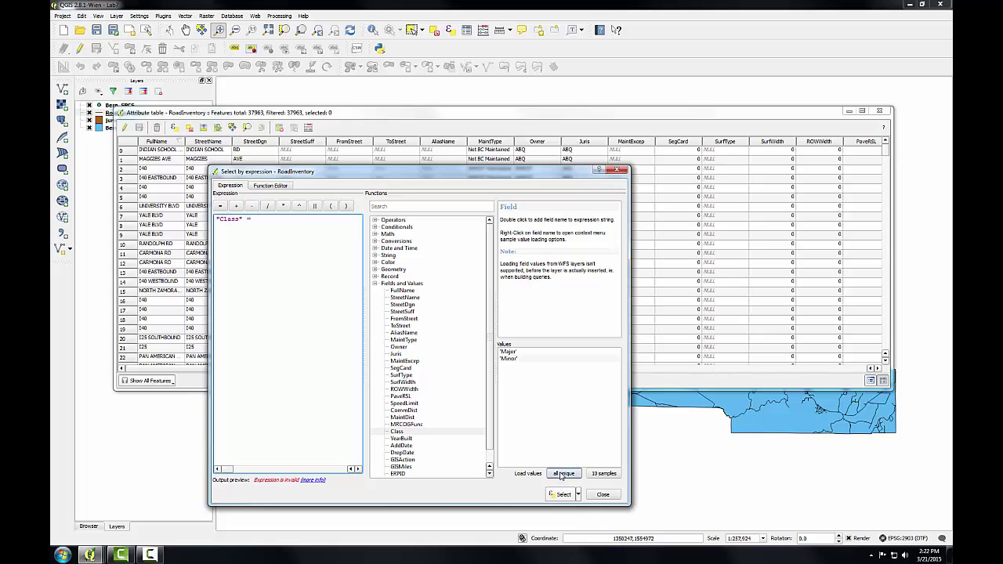
{"action": "double_click", "coordinate": [508, 351]}
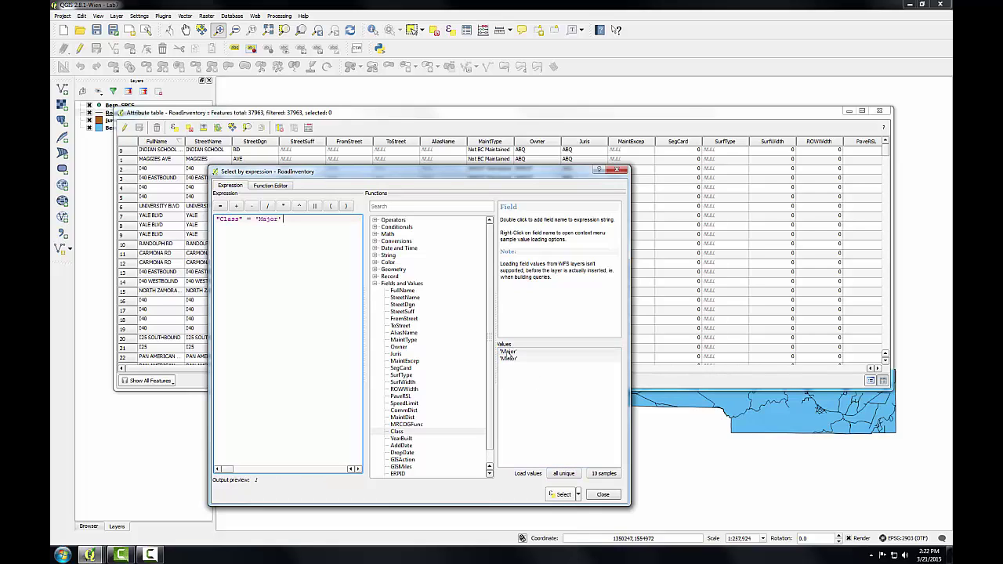
{"action": "left_click", "coordinate": [562, 495]}
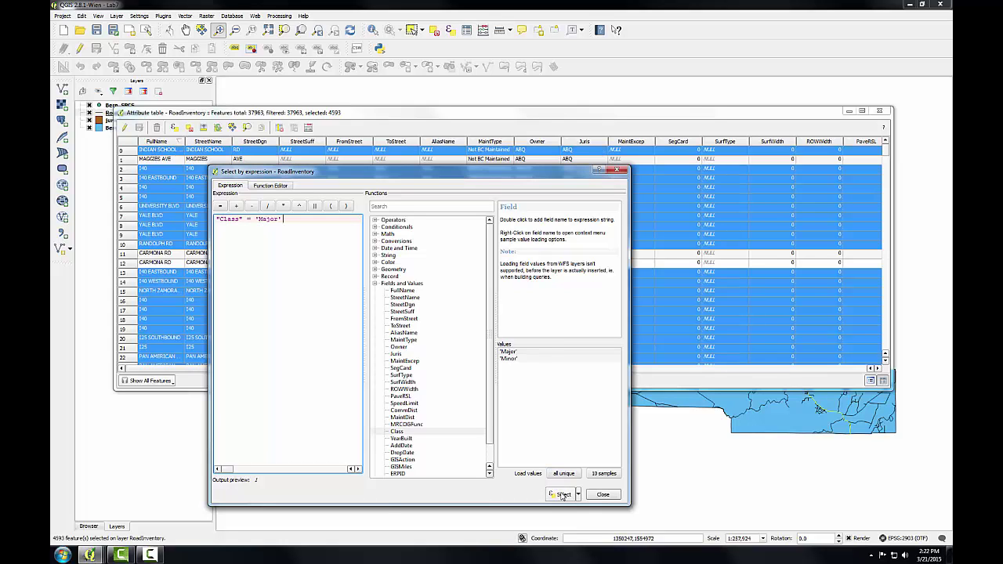
{"action": "left_click", "coordinate": [603, 495]}
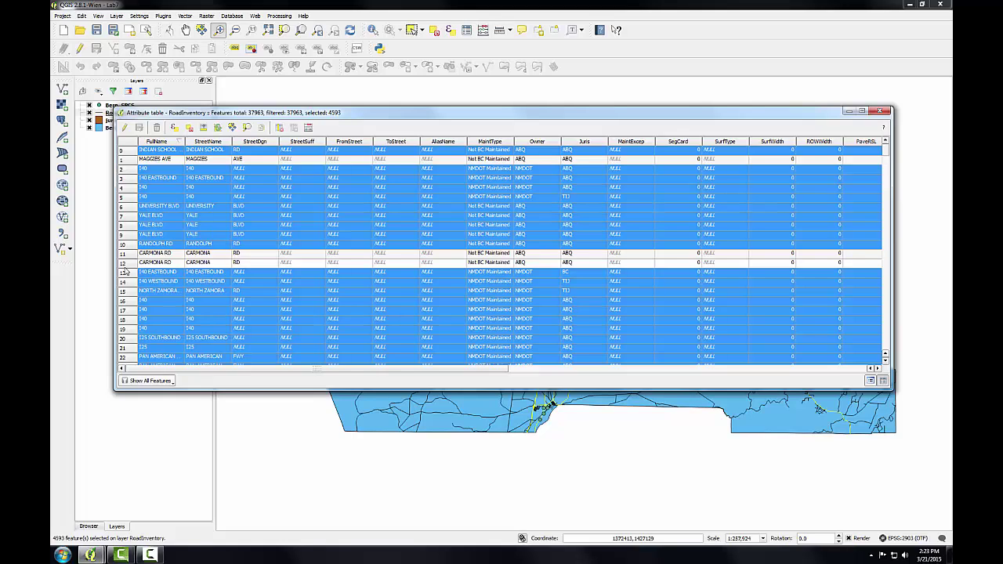
- Filter the table to Show Selected Features, then close the RoadInventory attribute table
{"action": "left_click", "coordinate": [171, 382]}
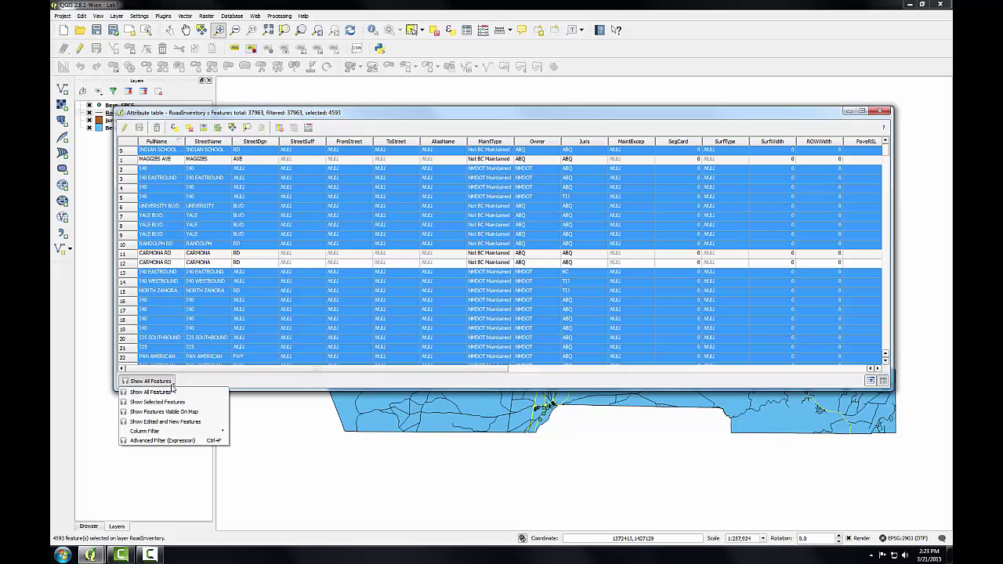
{"action": "left_click", "coordinate": [174, 403]}
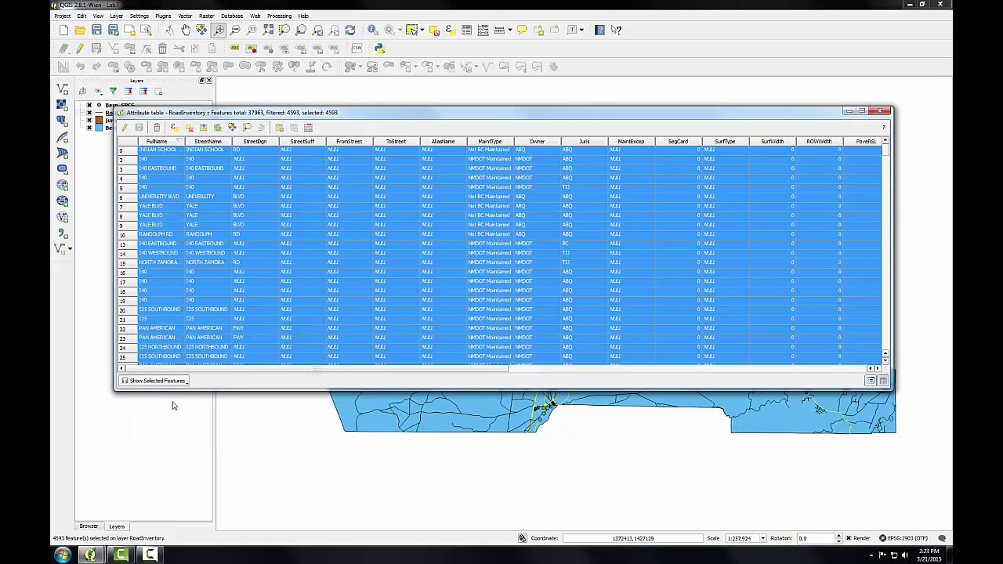
{"action": "left_click", "coordinate": [878, 112]}
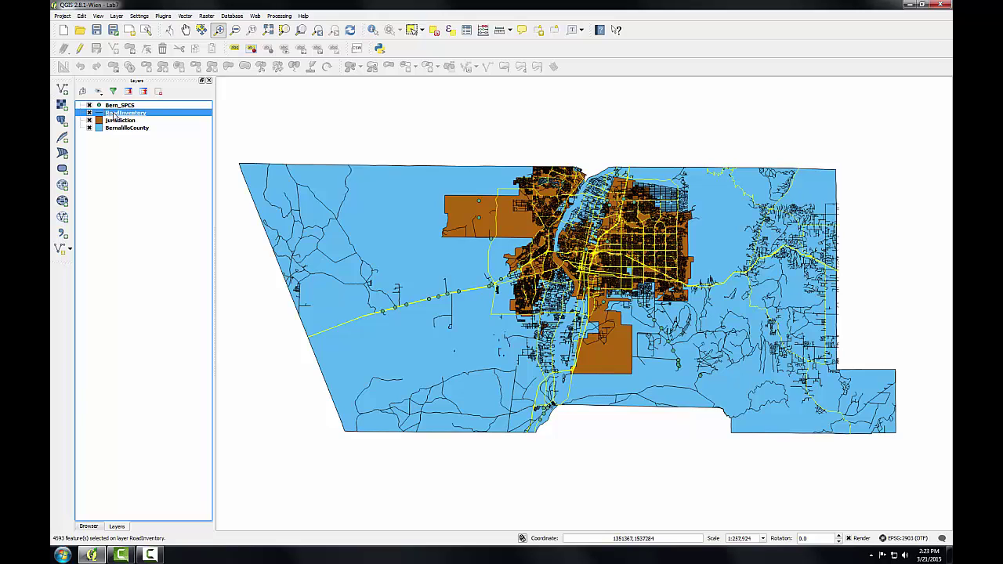
- Export only the selected RoadInventory features to MajorRoads.shp and add it to the map
{"action": "right_click", "coordinate": [115, 115]}
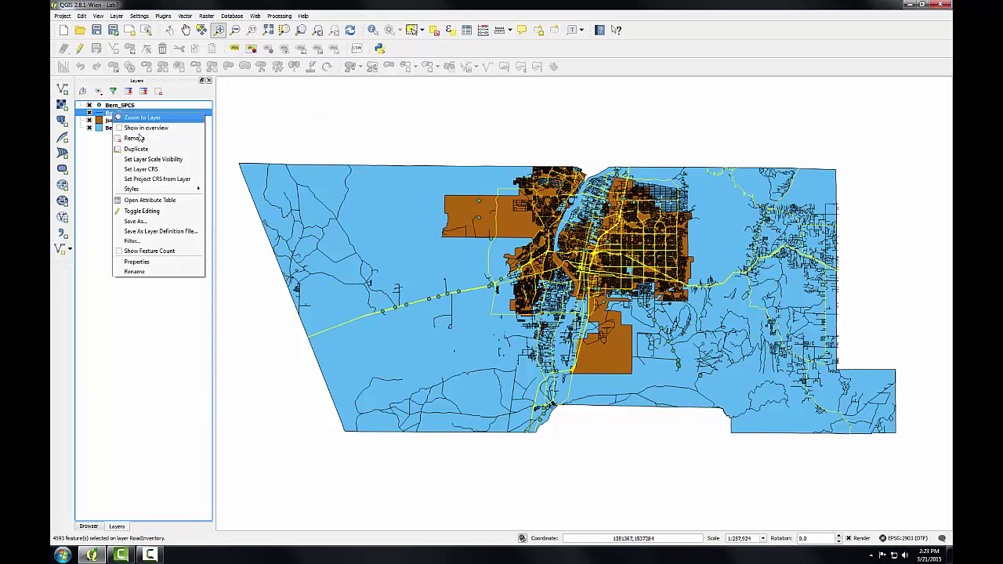
{"action": "left_click", "coordinate": [163, 222]}
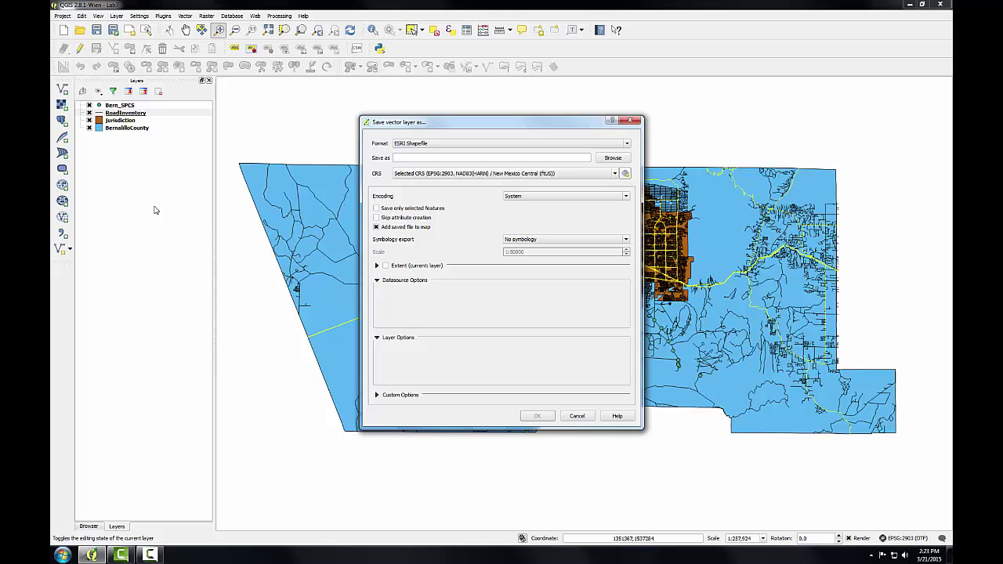
{"action": "left_click", "coordinate": [613, 157]}
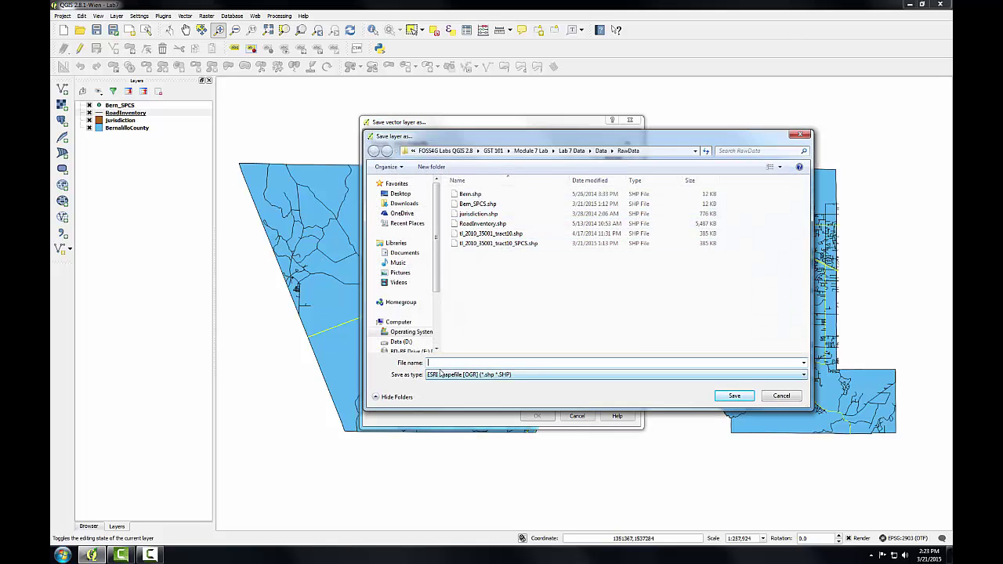
{"action": "type", "text": "MajorRoads.shp"}
{"action": "key", "text": "Return"}
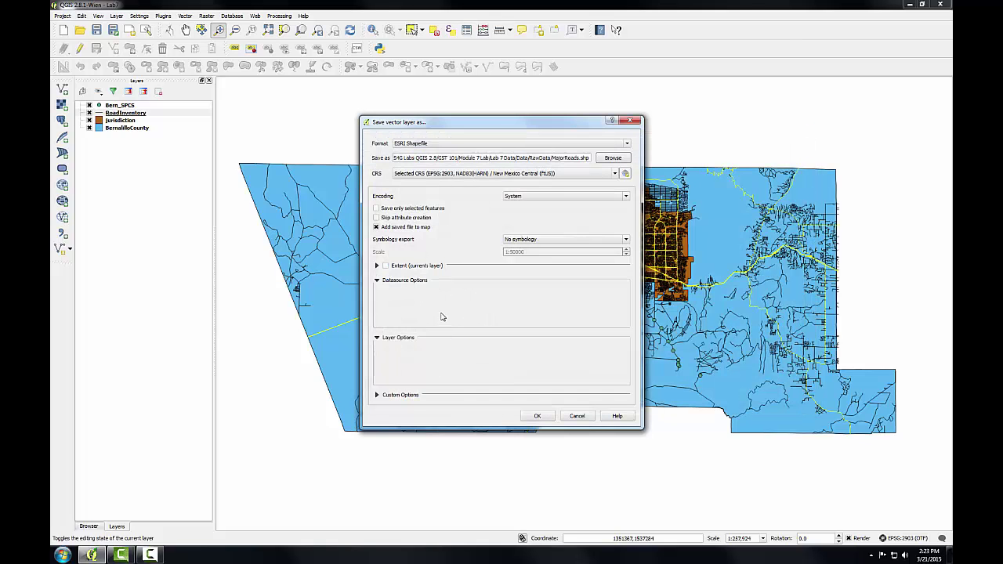
{"action": "left_click", "coordinate": [377, 208]}
{"action": "left_click", "coordinate": [537, 416]}
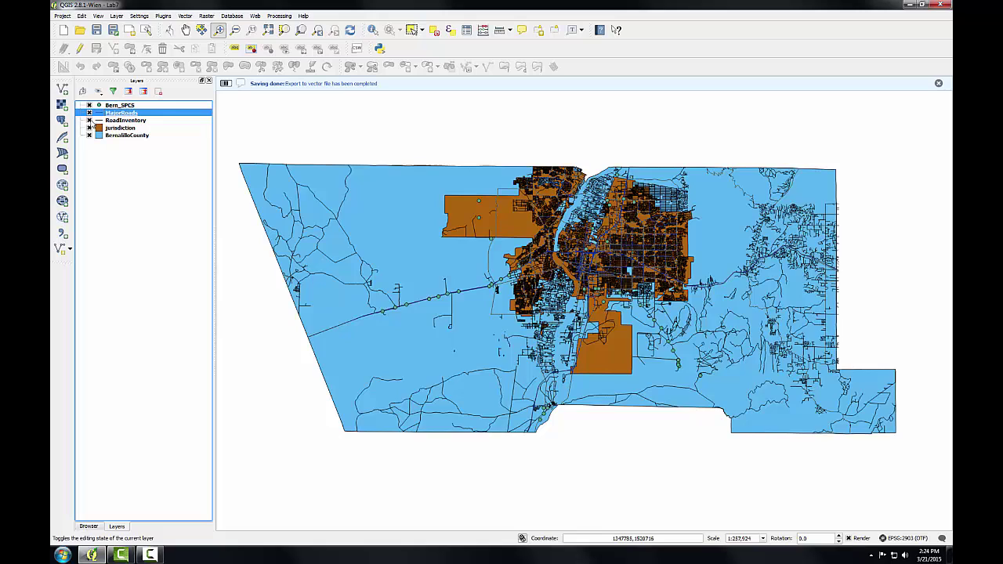
- Hide the RoadInventory layer and remove it from the project, confirming with OK
{"action": "left_click", "coordinate": [90, 120]}
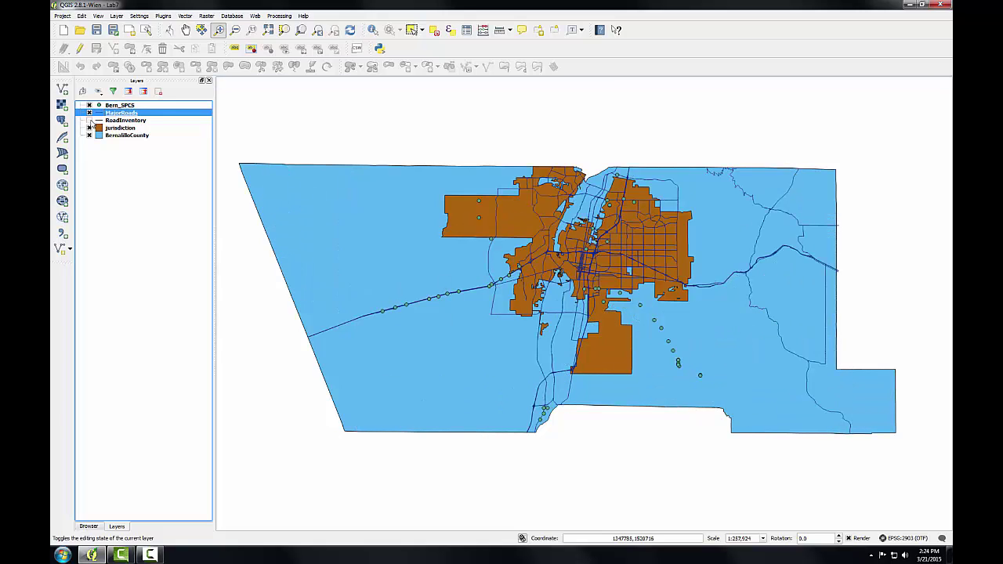
{"action": "right_click", "coordinate": [108, 120]}
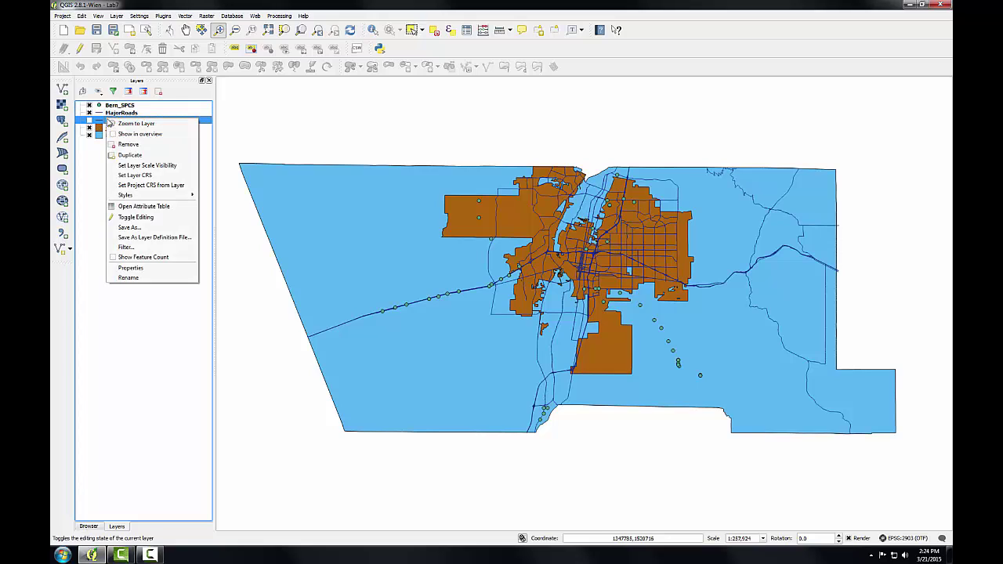
{"action": "left_click", "coordinate": [124, 145]}
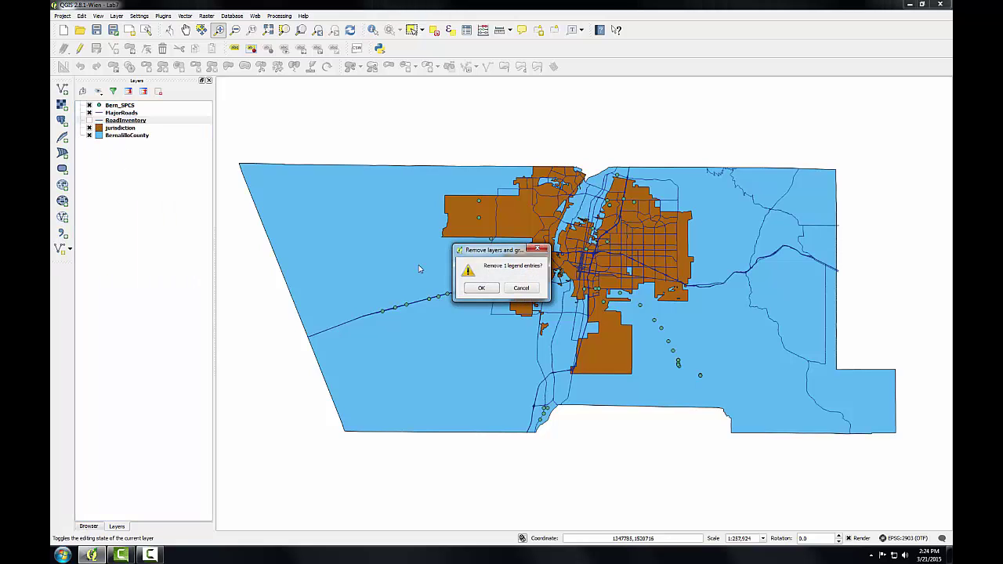
{"action": "left_click", "coordinate": [477, 292]}
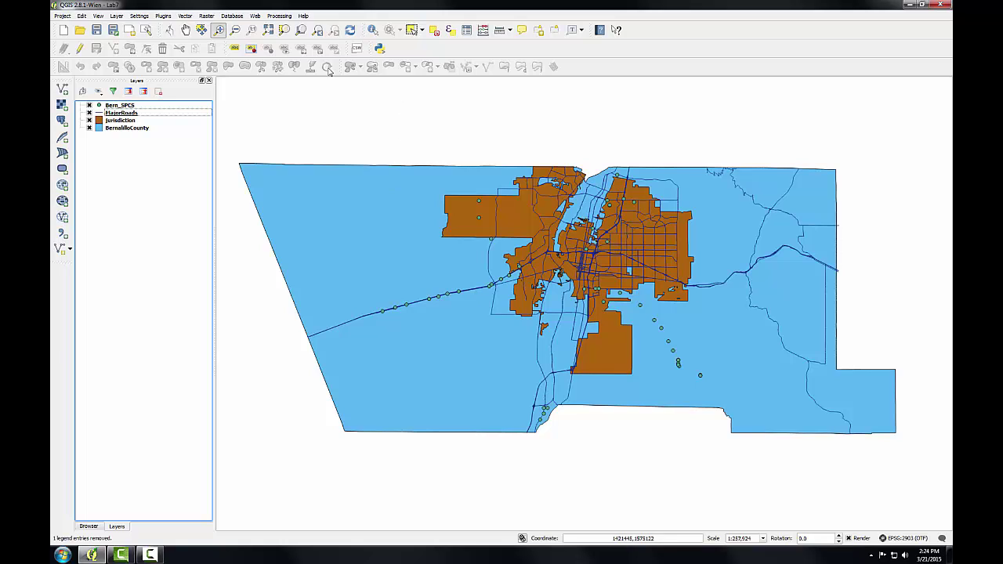
- Start the Buffer tool with Jurisdiction as the input layer
{"action": "left_click", "coordinate": [187, 17]}
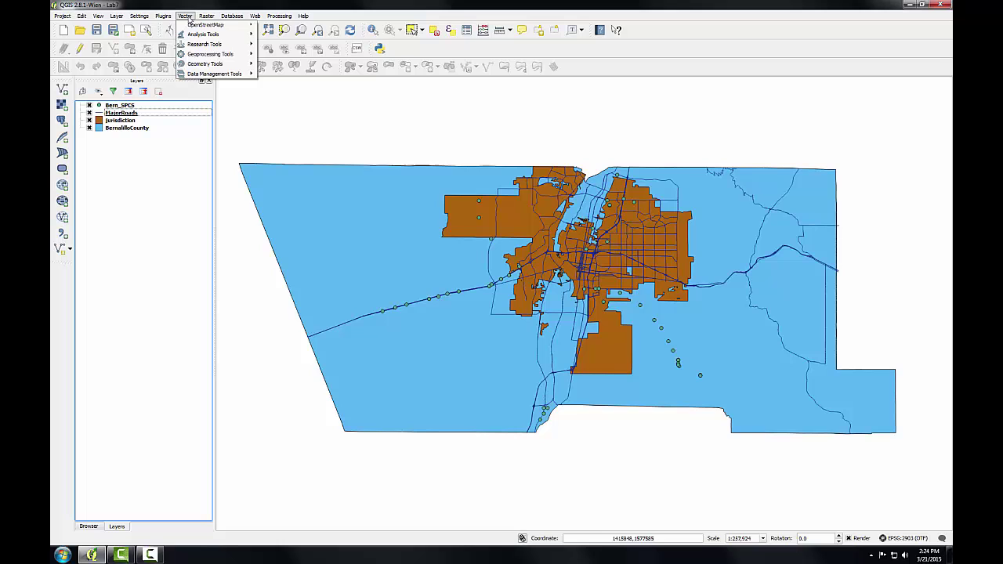
{"action": "mouse_move", "coordinate": [200, 55]}
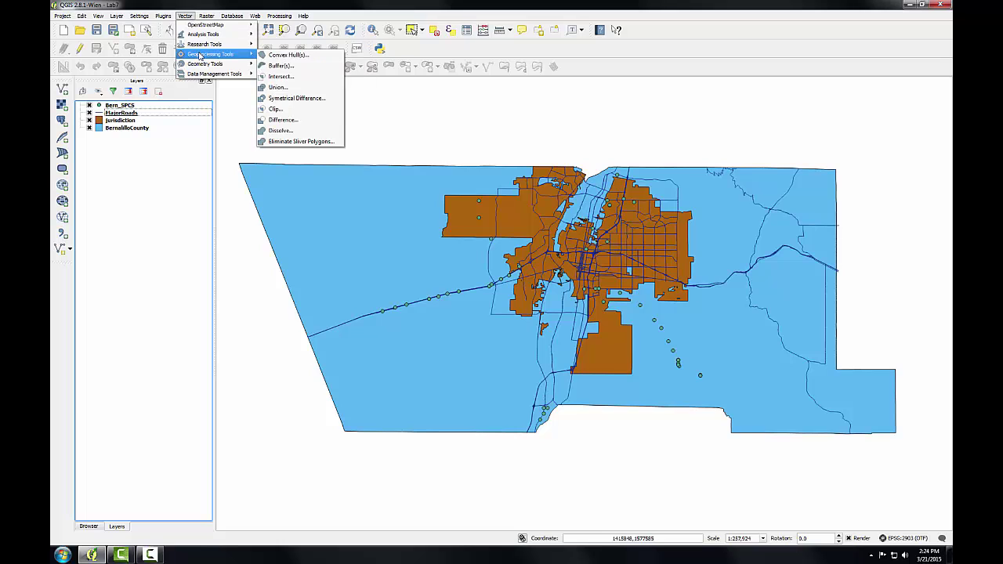
{"action": "left_click", "coordinate": [287, 66]}
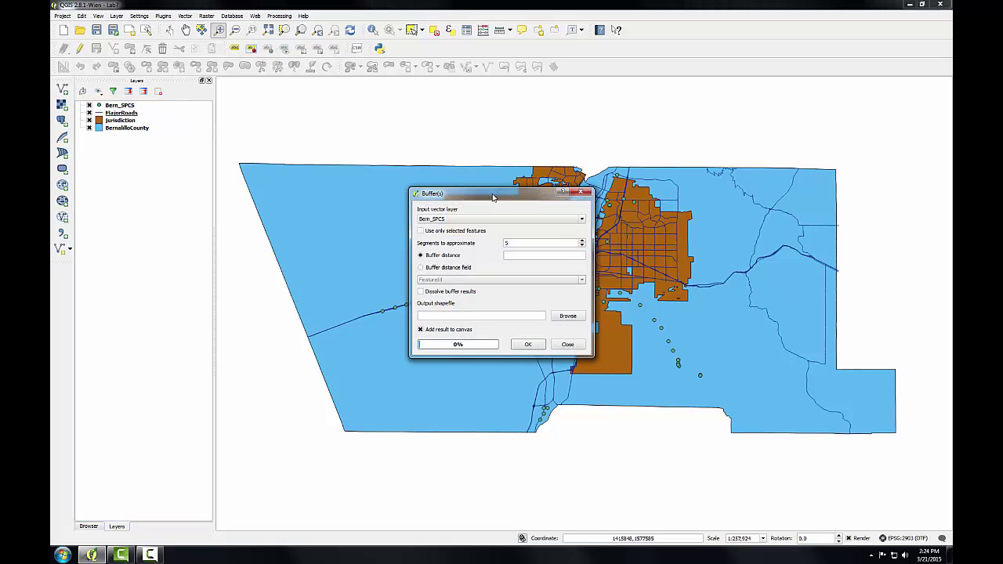
{"action": "left_click_drag", "start_coordinate": [494, 195], "coordinate": [377, 149]}
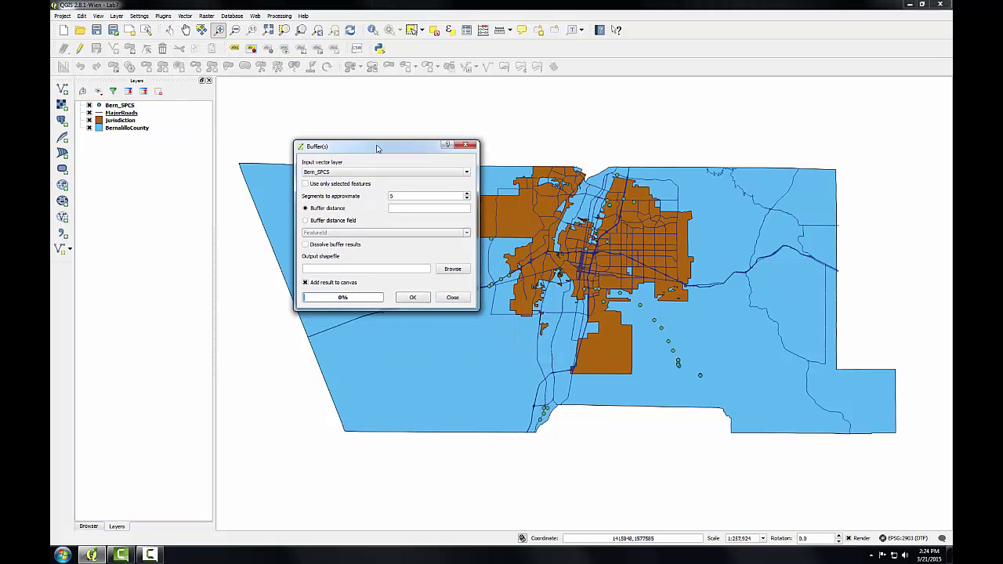
{"action": "left_click", "coordinate": [448, 169]}
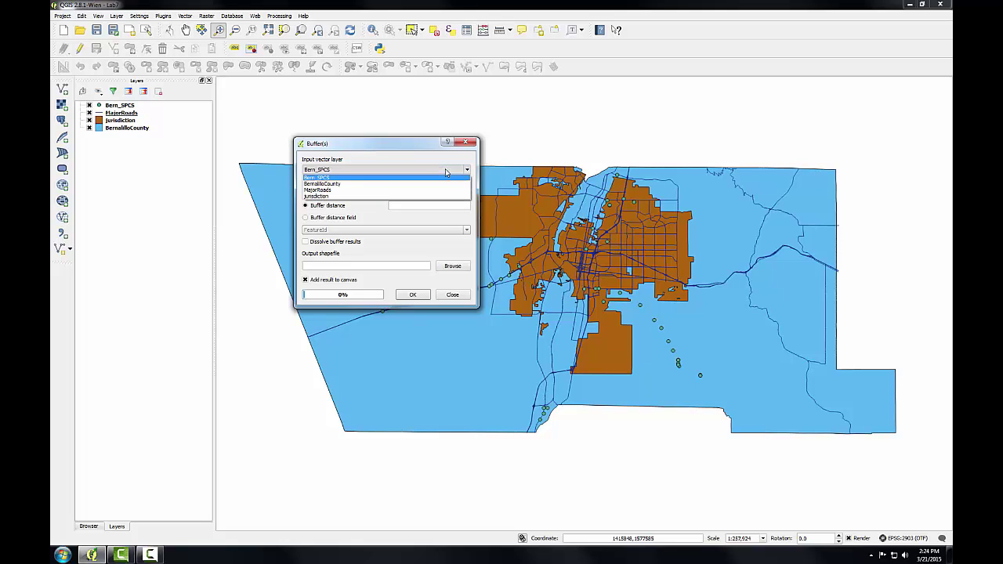
{"action": "left_click", "coordinate": [336, 197]}
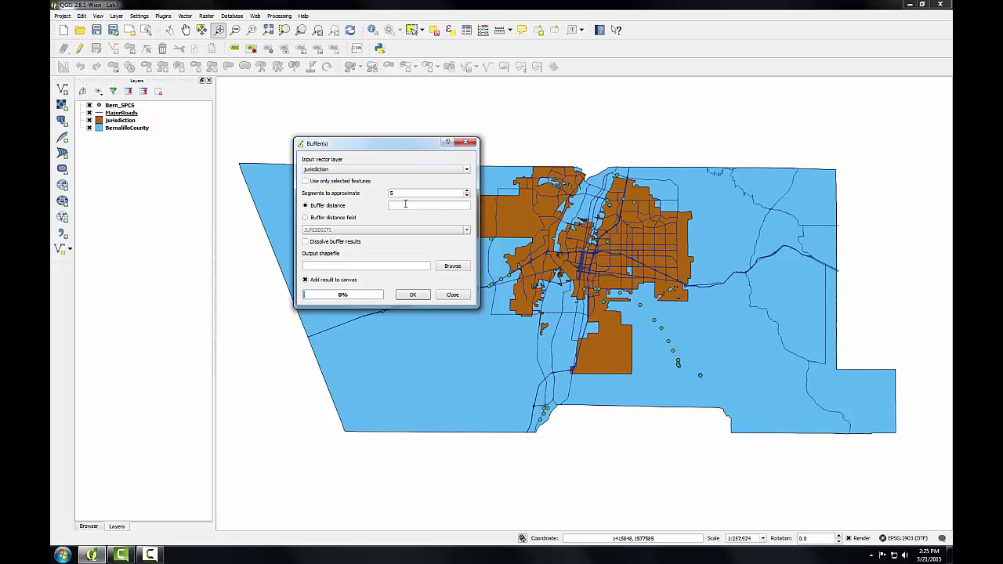
- Buffer by 5280 into Albuquerque_Buffer.shp and move that layer below Jurisdiction
{"action": "left_click", "coordinate": [391, 206]}
{"action": "type", "text": "5280"}
{"action": "left_click", "coordinate": [444, 268]}
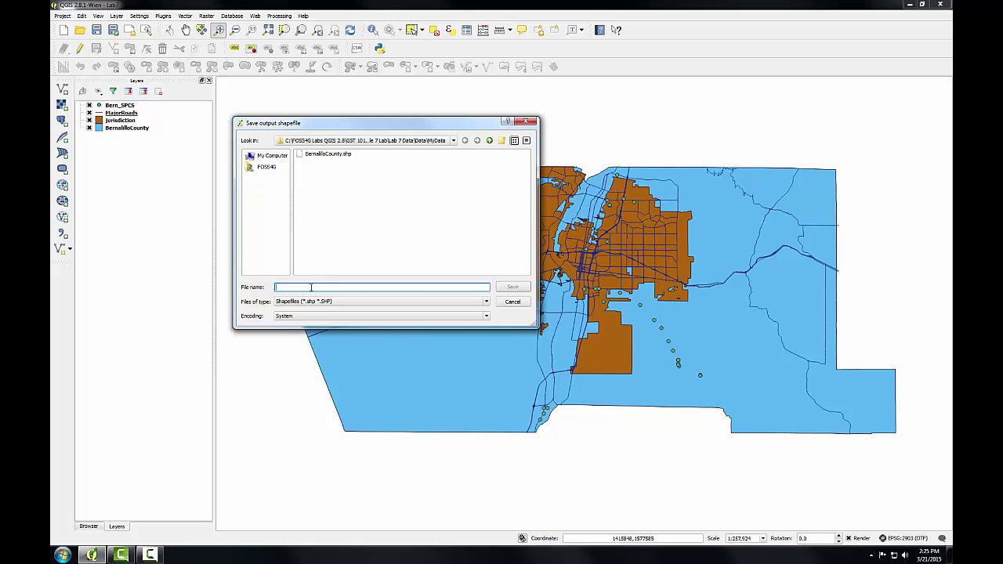
{"action": "type", "text": "Albuquerque_Buffer.shp"}
{"action": "left_click", "coordinate": [511, 287]}
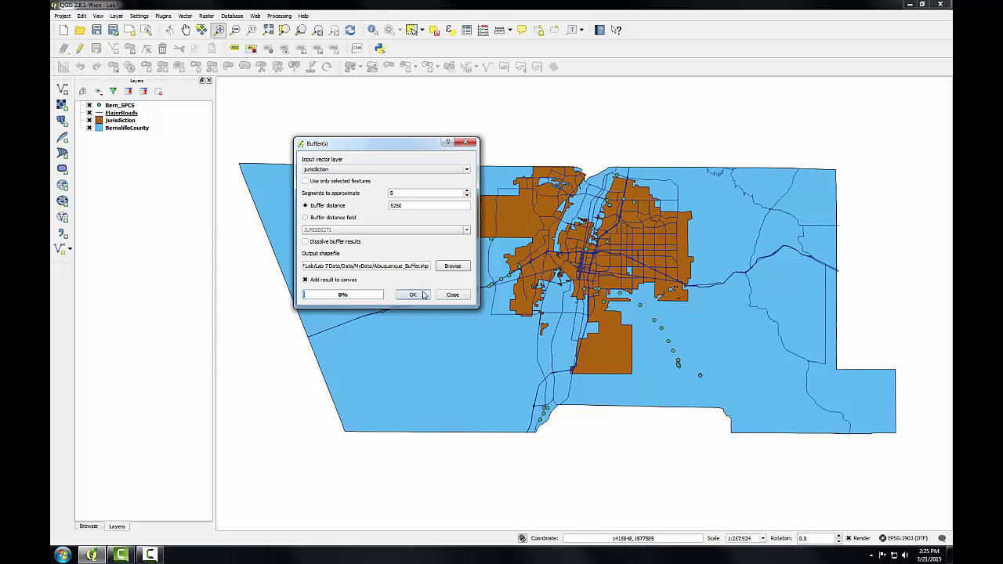
{"action": "left_click", "coordinate": [413, 294]}
{"action": "left_click", "coordinate": [451, 295]}
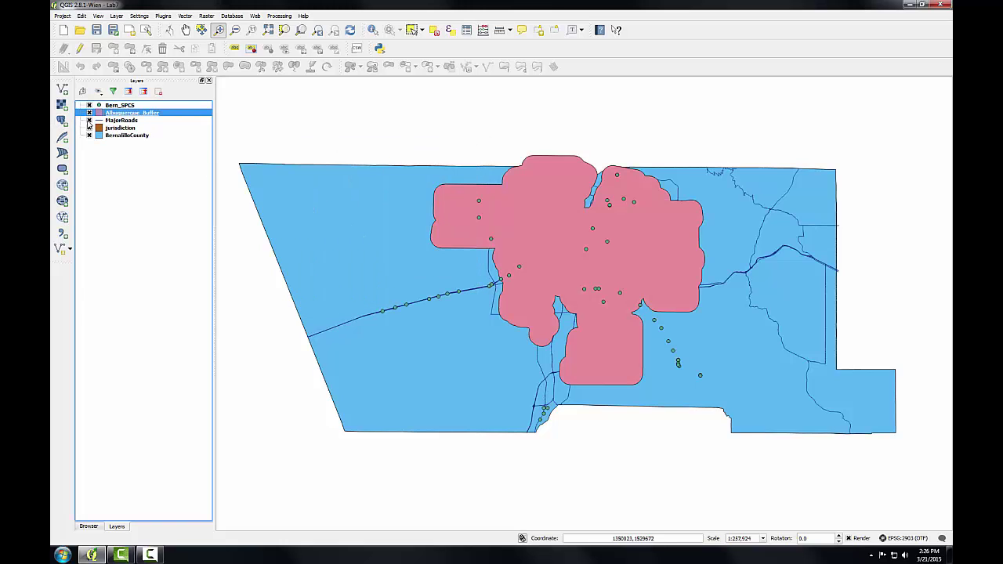
{"action": "left_click_drag", "start_coordinate": [108, 114], "coordinate": [100, 133]}
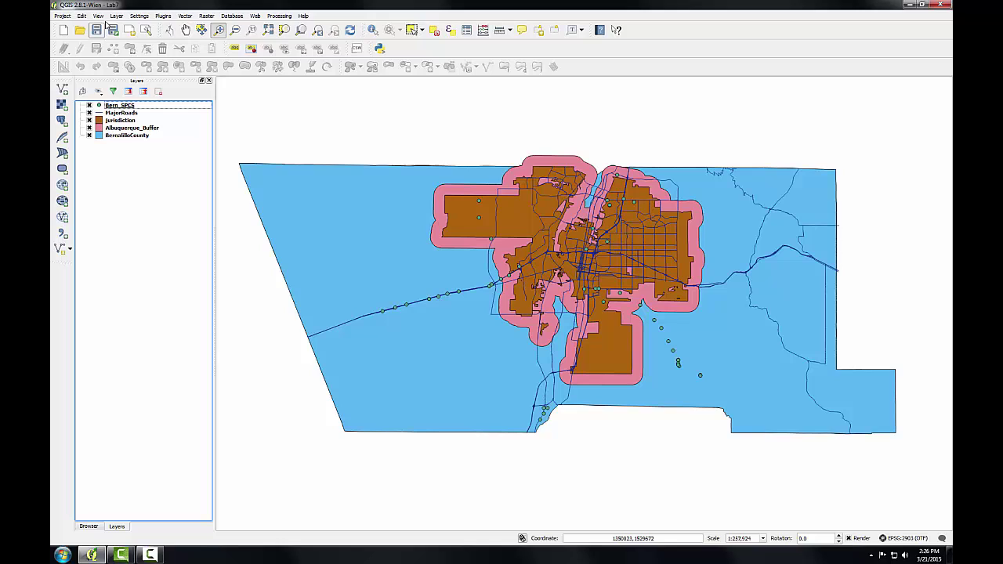
- Clip the Bern_SPCS monuments to the buffer, saving as Albuquerque_monuments.shp
{"action": "left_click", "coordinate": [186, 16]}
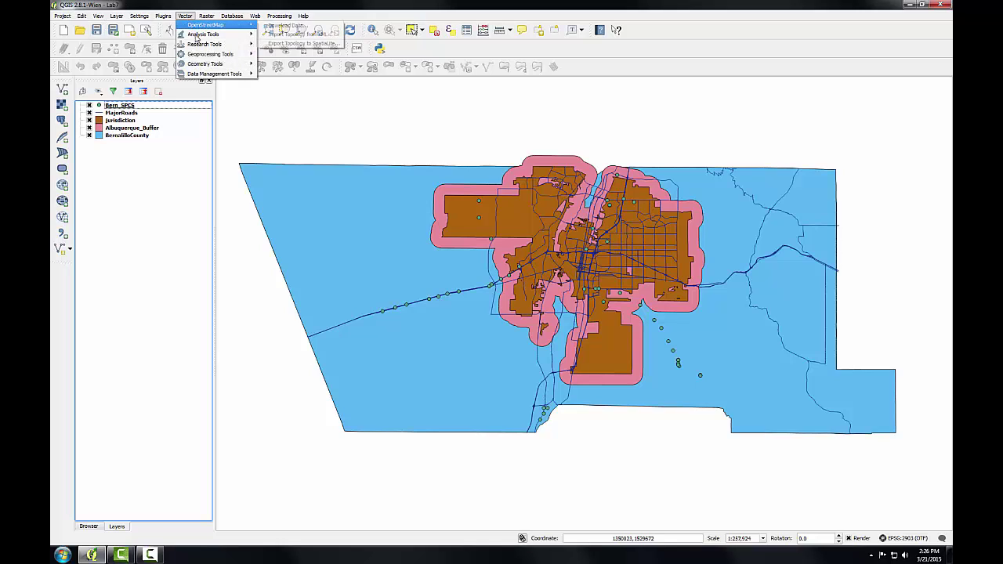
{"action": "mouse_move", "coordinate": [208, 57]}
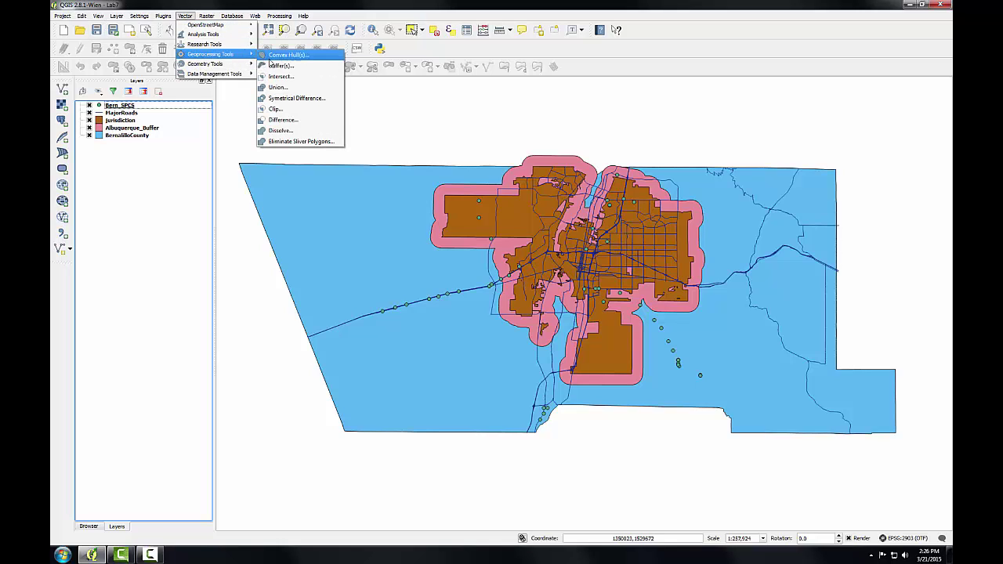
{"action": "left_click", "coordinate": [279, 110]}
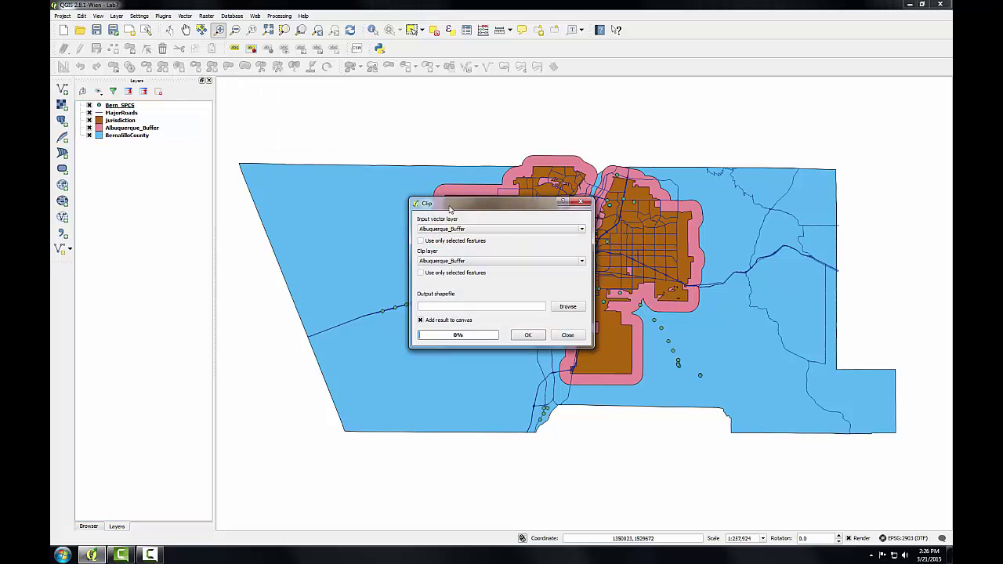
{"action": "left_click_drag", "start_coordinate": [452, 205], "coordinate": [335, 328]}
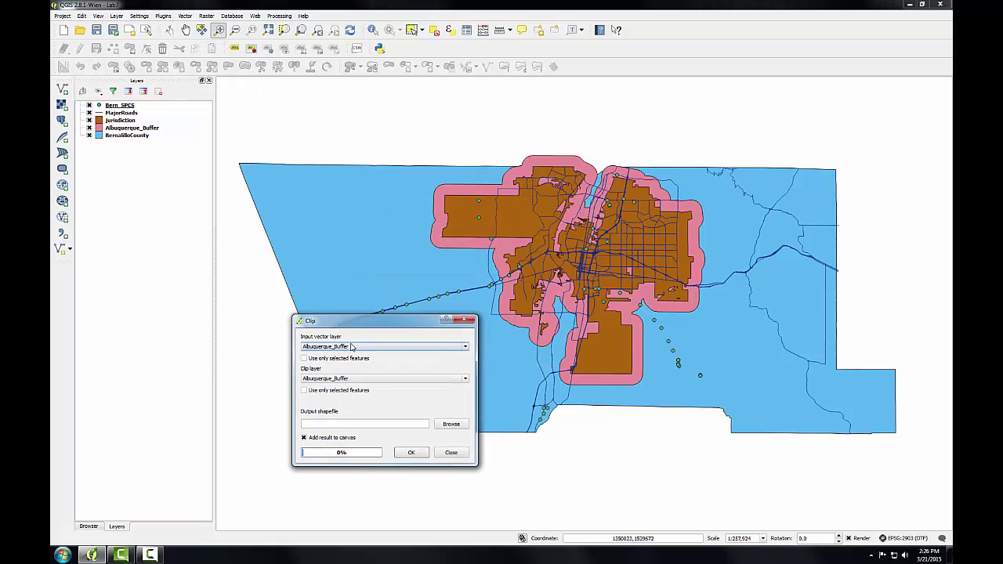
{"action": "left_click", "coordinate": [353, 347]}
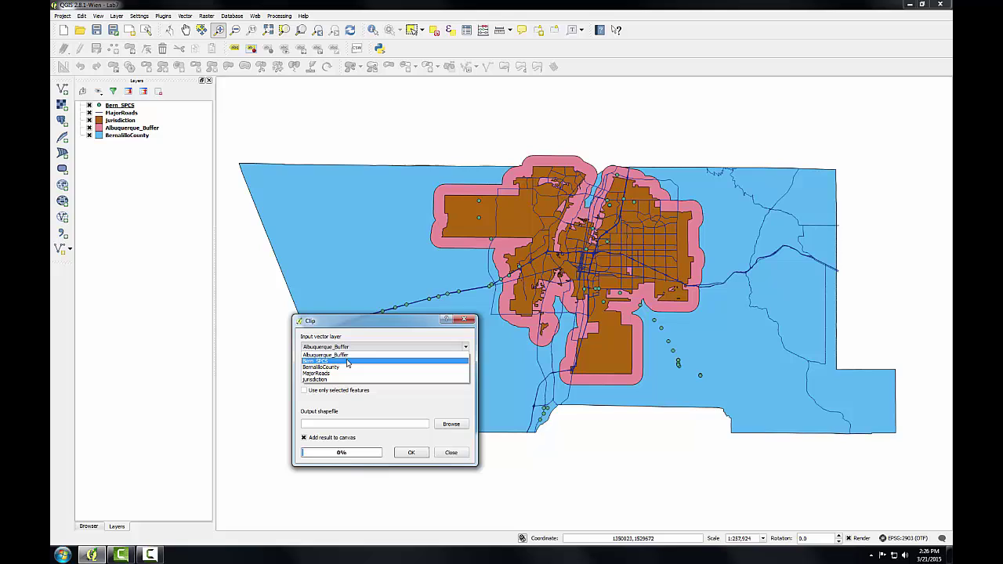
{"action": "left_click", "coordinate": [347, 361]}
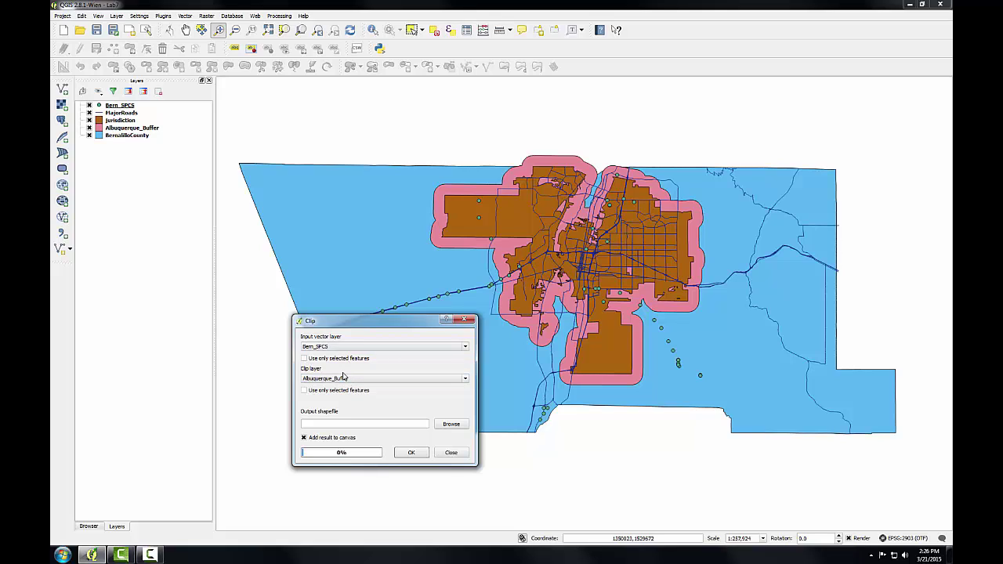
{"action": "left_click", "coordinate": [441, 424]}
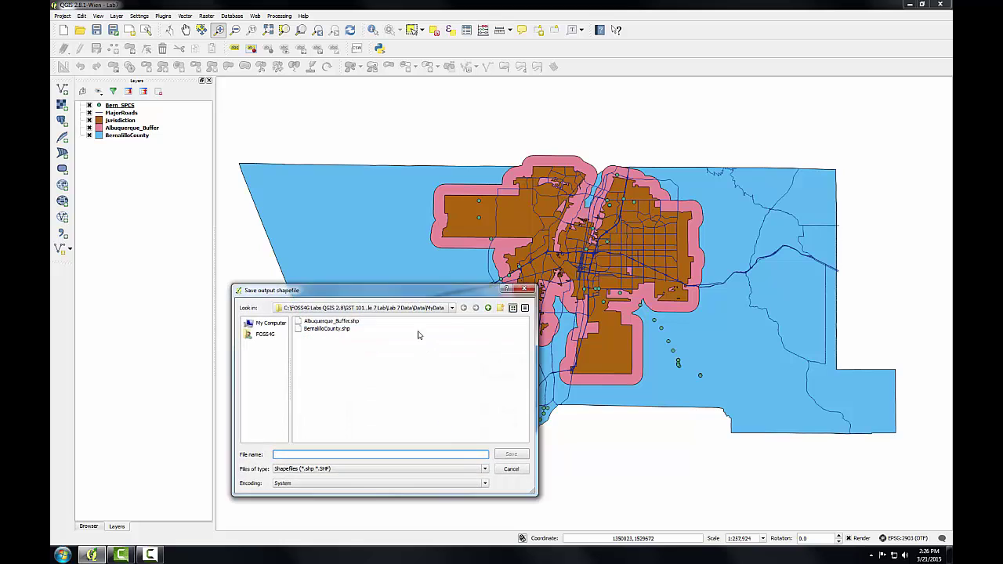
{"action": "left_click_drag", "start_coordinate": [413, 295], "coordinate": [413, 195]}
{"action": "type", "text": "Albuquerque_monuments.shp"}
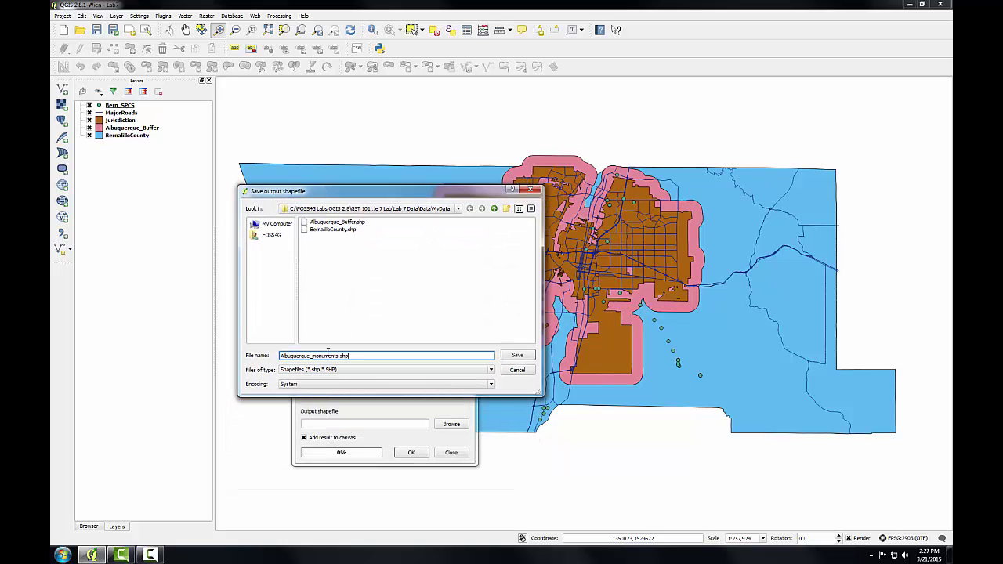
{"action": "left_click", "coordinate": [513, 356]}
{"action": "left_click", "coordinate": [411, 453]}
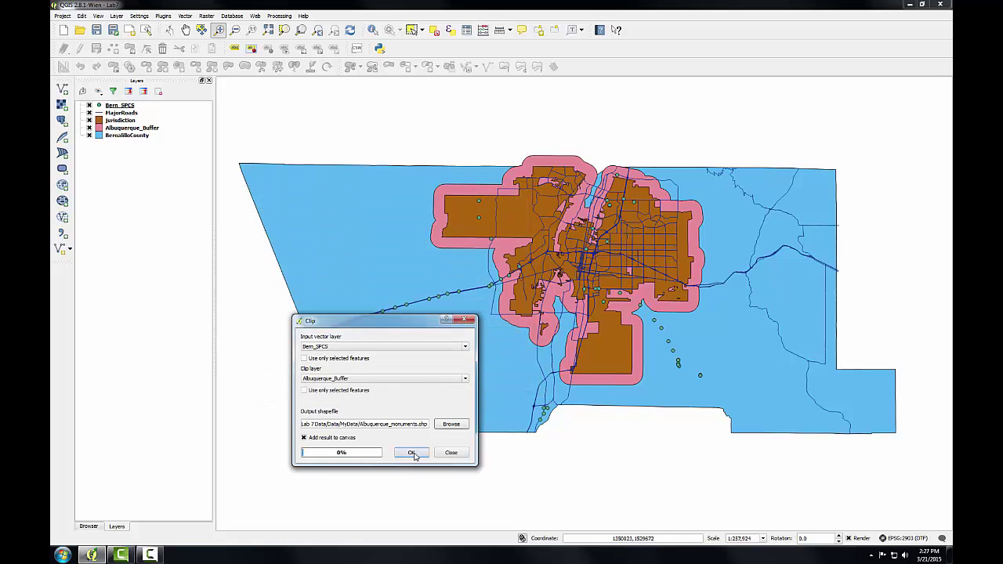
{"action": "left_click", "coordinate": [450, 452]}
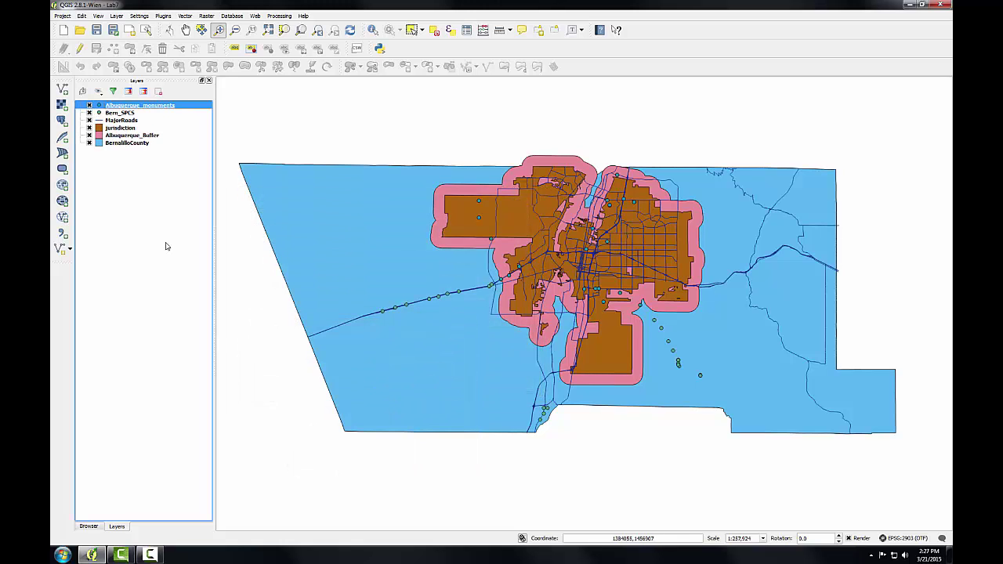
- Delete the Bern_SPCS layer, untick Albuquerque_Buffer, and save the Lab7.qgs project
{"action": "left_click", "coordinate": [90, 113]}
{"action": "right_click", "coordinate": [104, 113]}
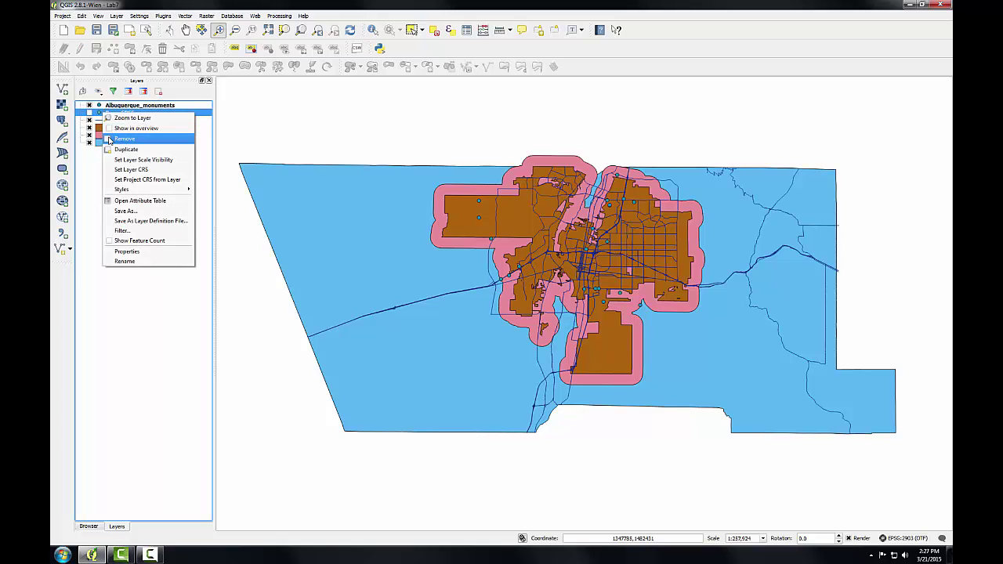
{"action": "left_click", "coordinate": [111, 139]}
{"action": "left_click", "coordinate": [482, 288]}
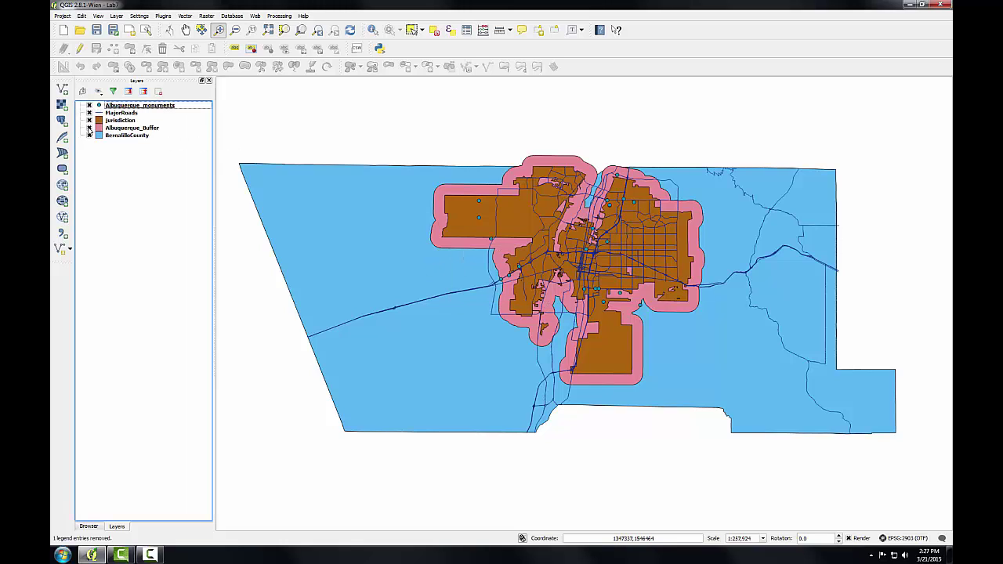
{"action": "left_click", "coordinate": [89, 128]}
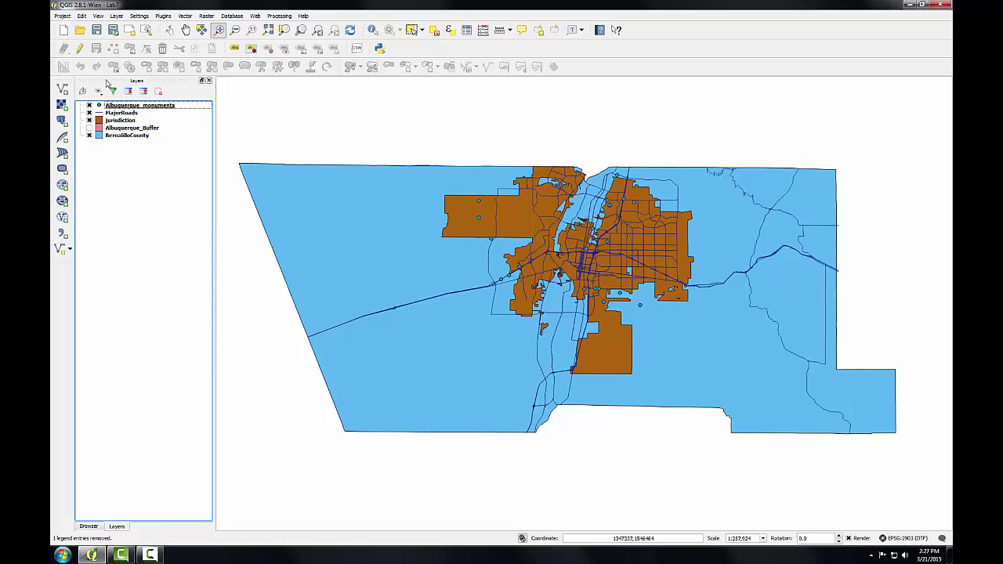
{"action": "left_click", "coordinate": [97, 30]}
- Turn on labels for Albuquerque_monuments using the FeatureId field
{"action": "left_click", "coordinate": [126, 107]}
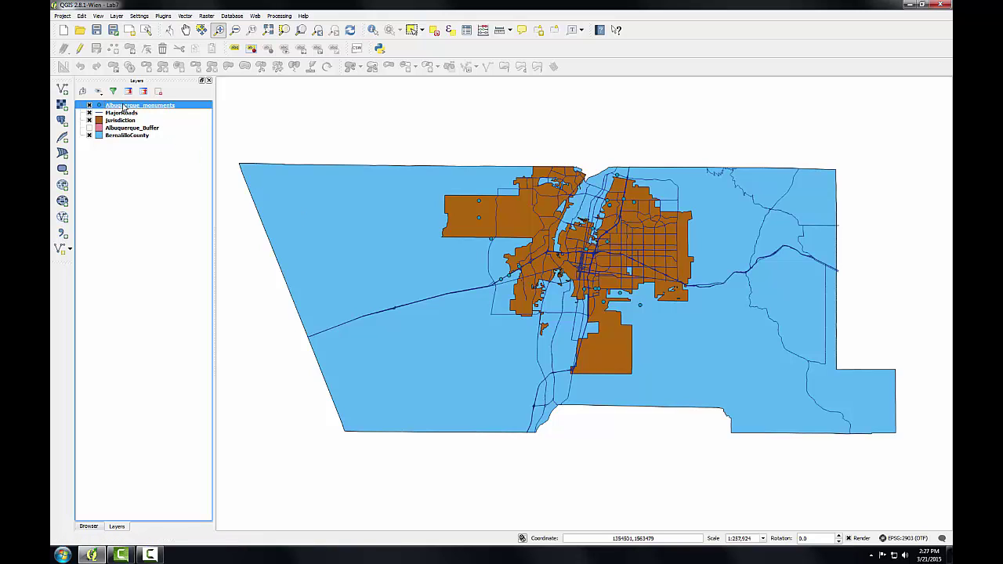
{"action": "double_click", "coordinate": [124, 106]}
{"action": "left_click", "coordinate": [403, 133]}
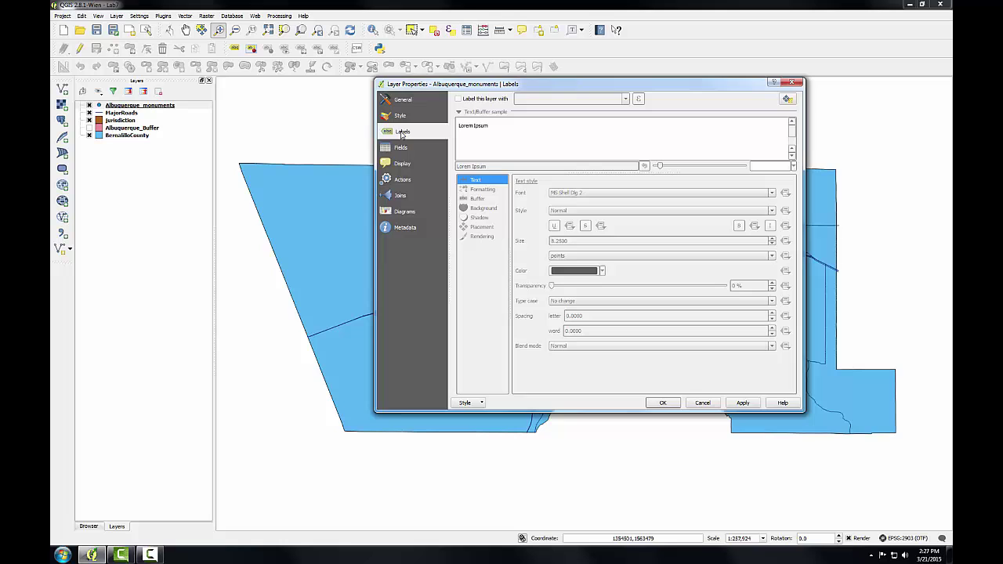
{"action": "left_click_drag", "start_coordinate": [443, 84], "coordinate": [308, 95]}
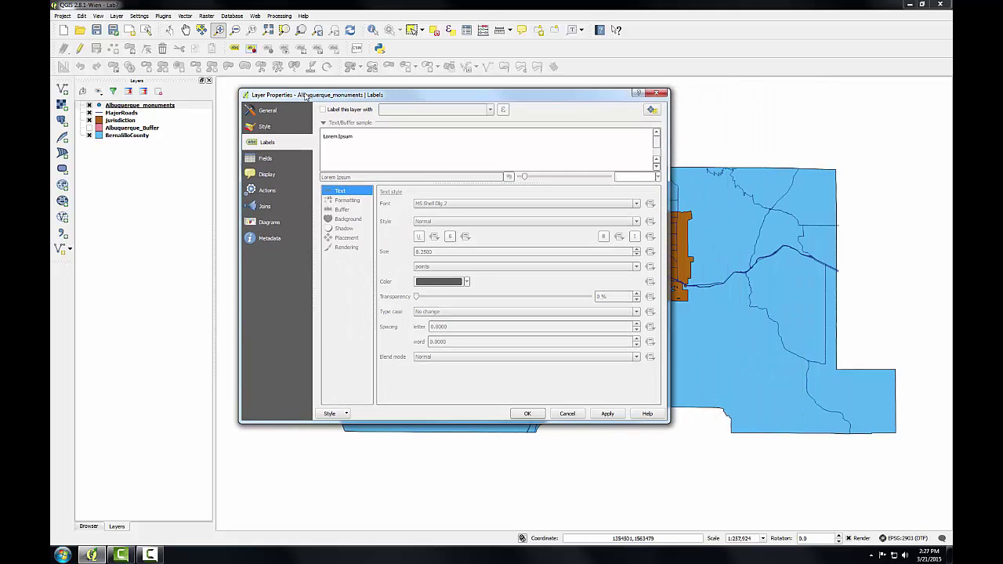
{"action": "left_click", "coordinate": [322, 110]}
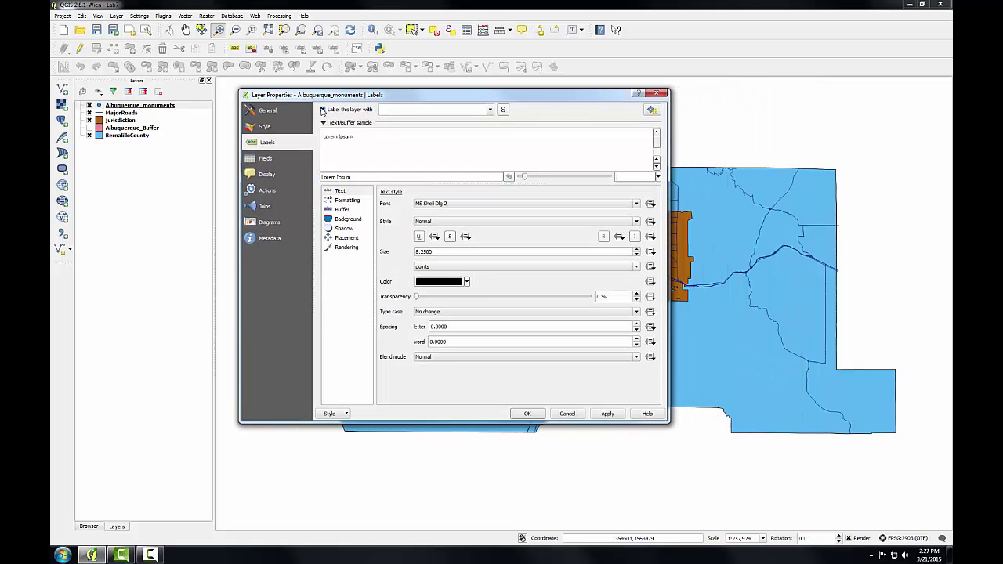
{"action": "left_click", "coordinate": [489, 112]}
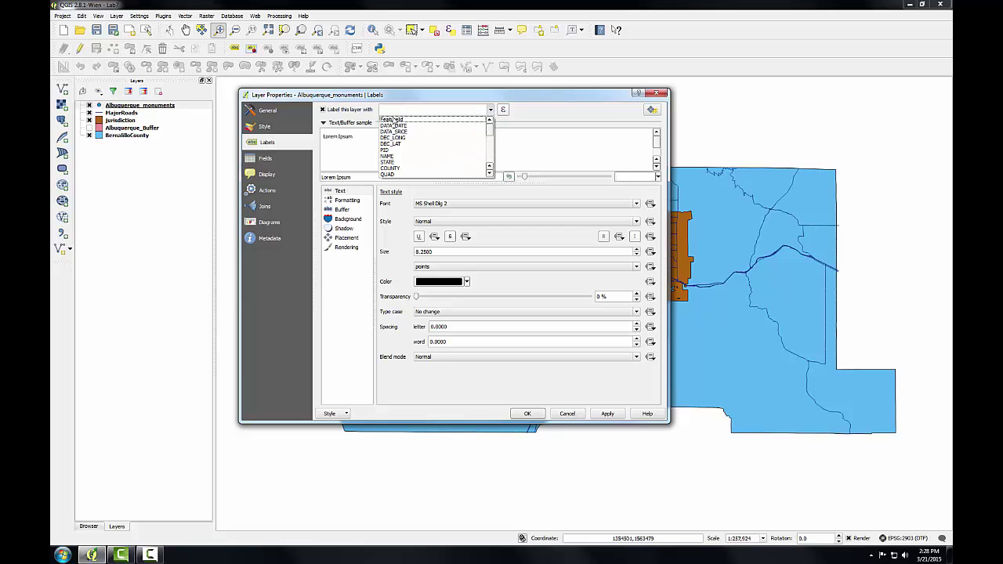
{"action": "left_click", "coordinate": [389, 120]}
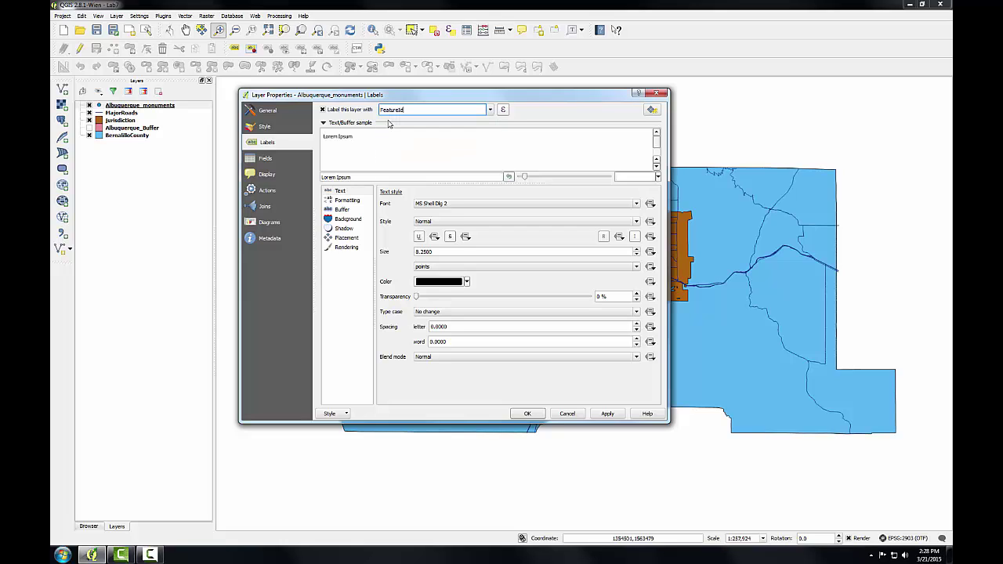
- Add a text buffer and a 2 mm placement distance to the monument labels, then apply
{"action": "left_click", "coordinate": [341, 211]}
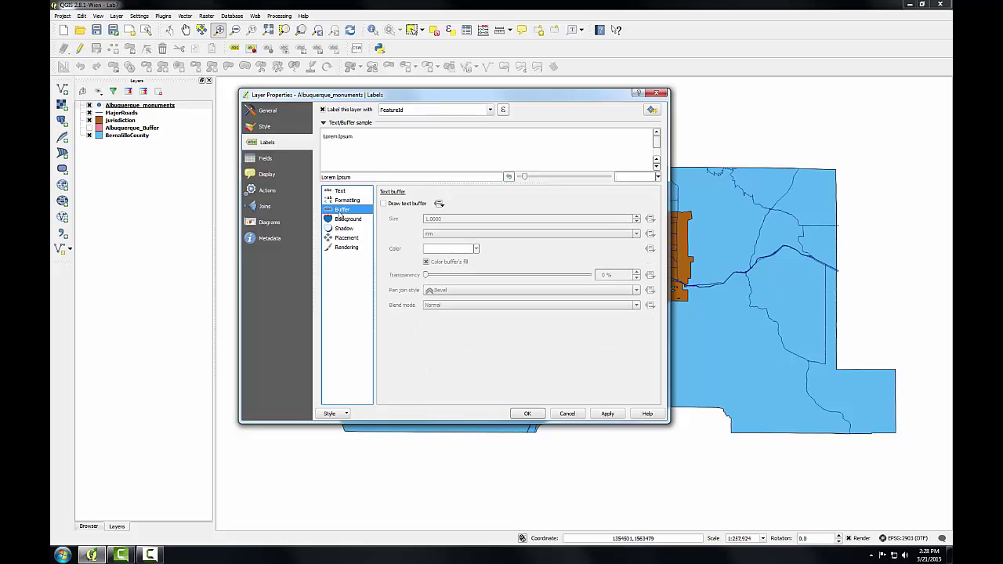
{"action": "left_click", "coordinate": [383, 204]}
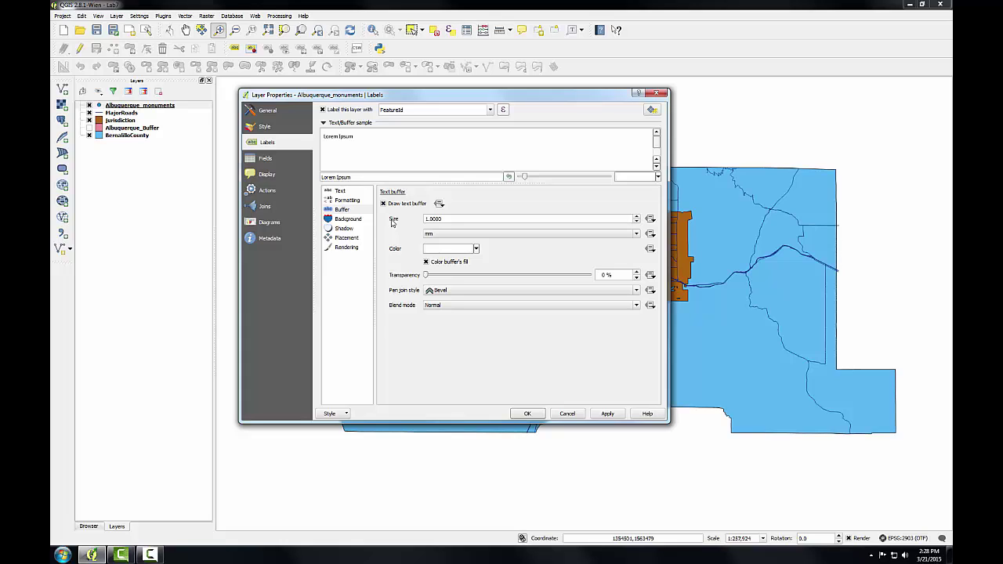
{"action": "left_click", "coordinate": [353, 241]}
{"action": "left_click", "coordinate": [402, 238]}
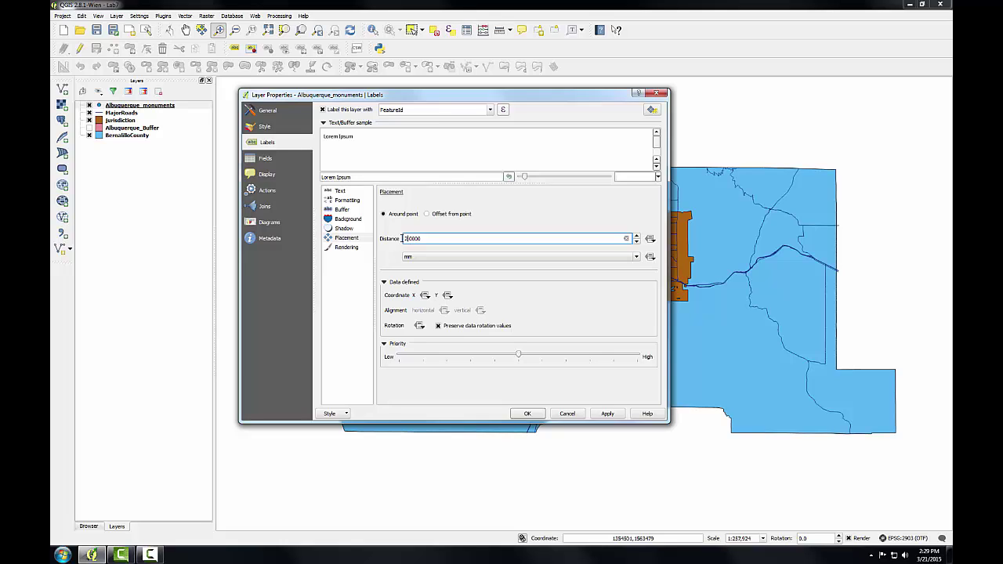
{"action": "left_click", "coordinate": [522, 414]}
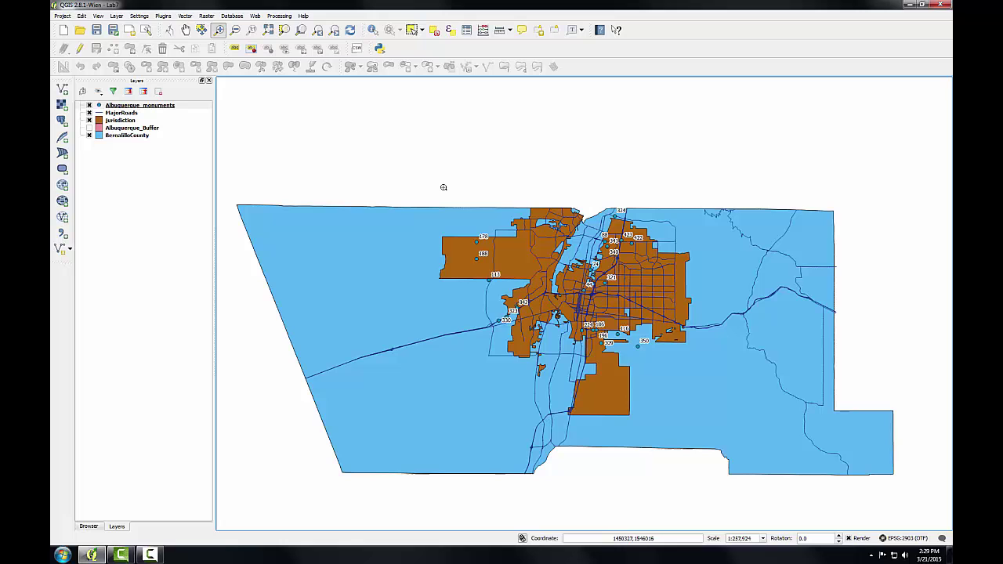
- Zoom into the city centre and label MajorRoads with the StreetName field
{"action": "left_click_drag", "start_coordinate": [445, 187], "coordinate": [704, 383]}
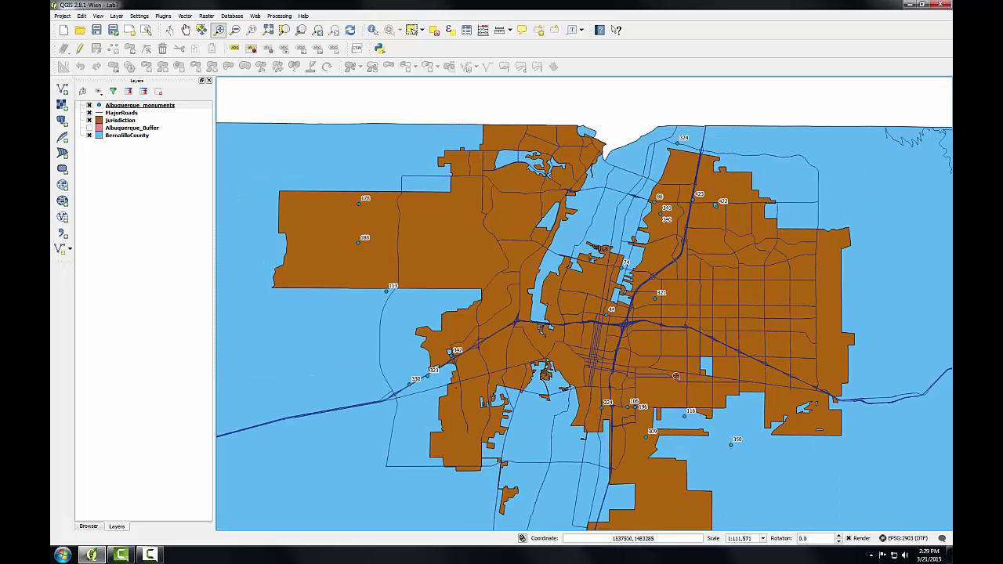
{"action": "left_click", "coordinate": [125, 113]}
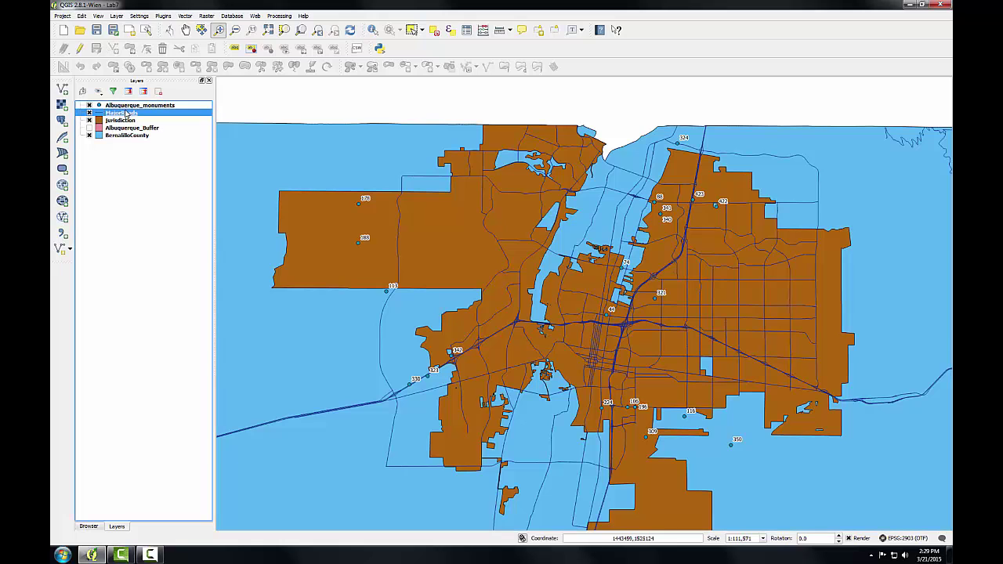
{"action": "double_click", "coordinate": [126, 113]}
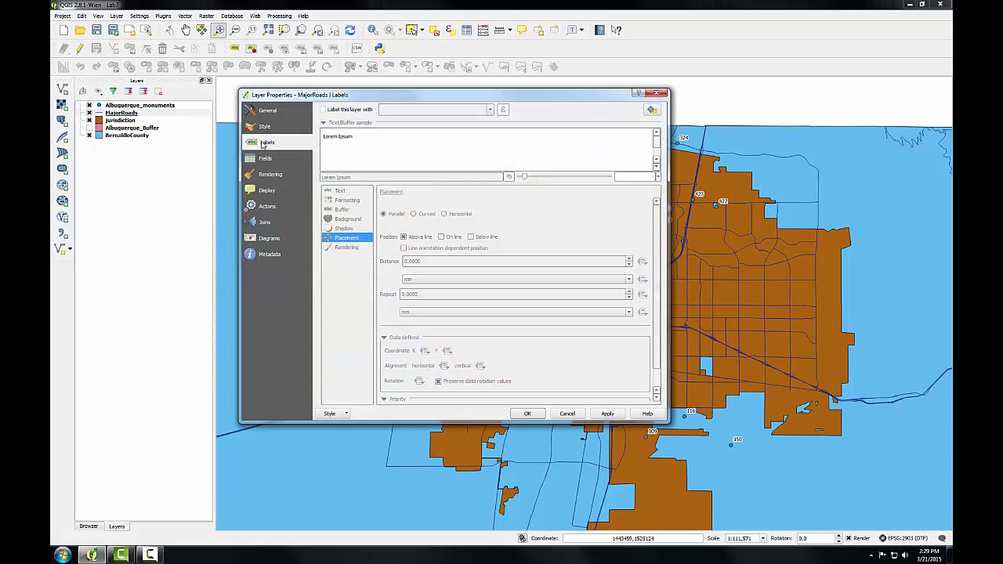
{"action": "left_click", "coordinate": [322, 110]}
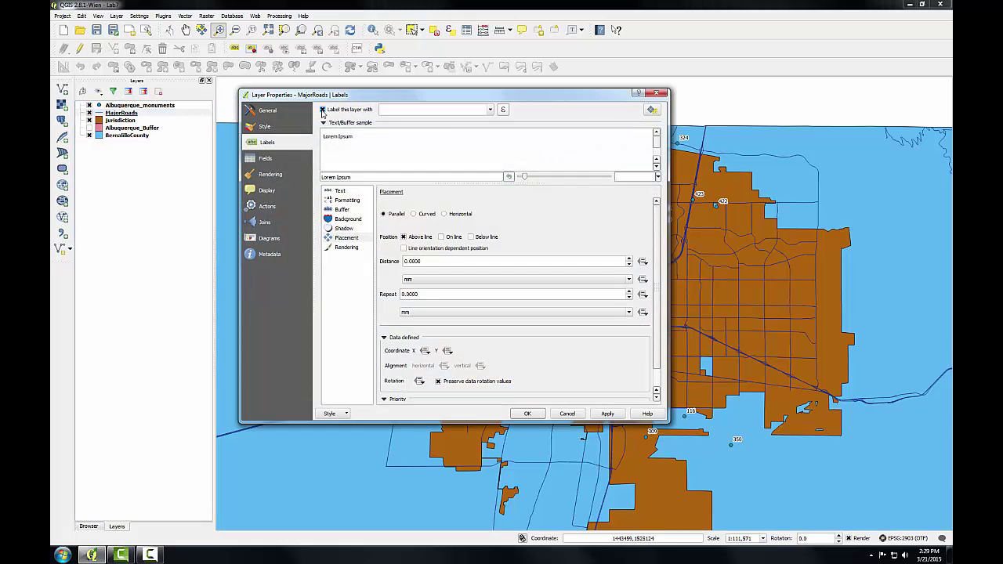
{"action": "left_click", "coordinate": [489, 110]}
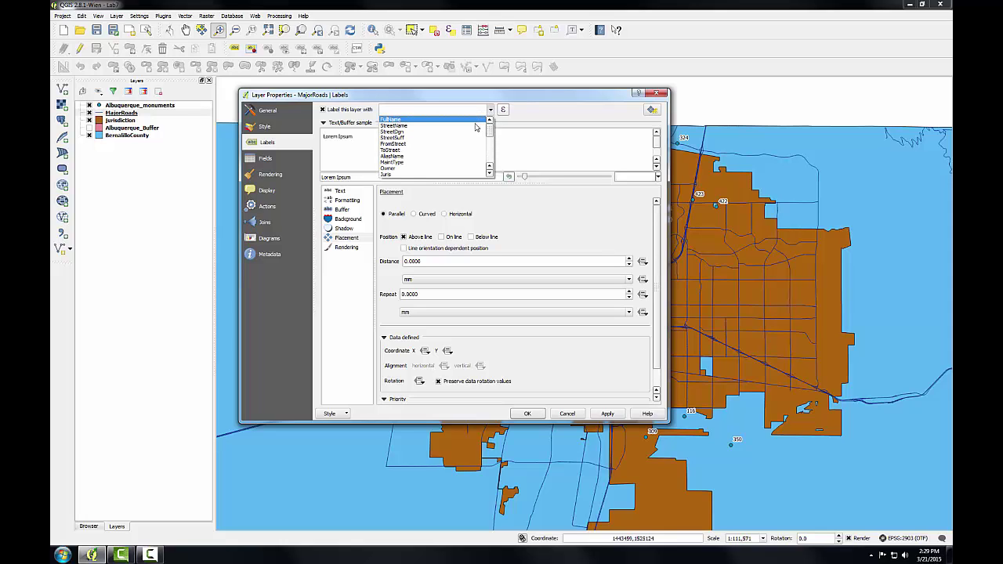
{"action": "left_click", "coordinate": [476, 126]}
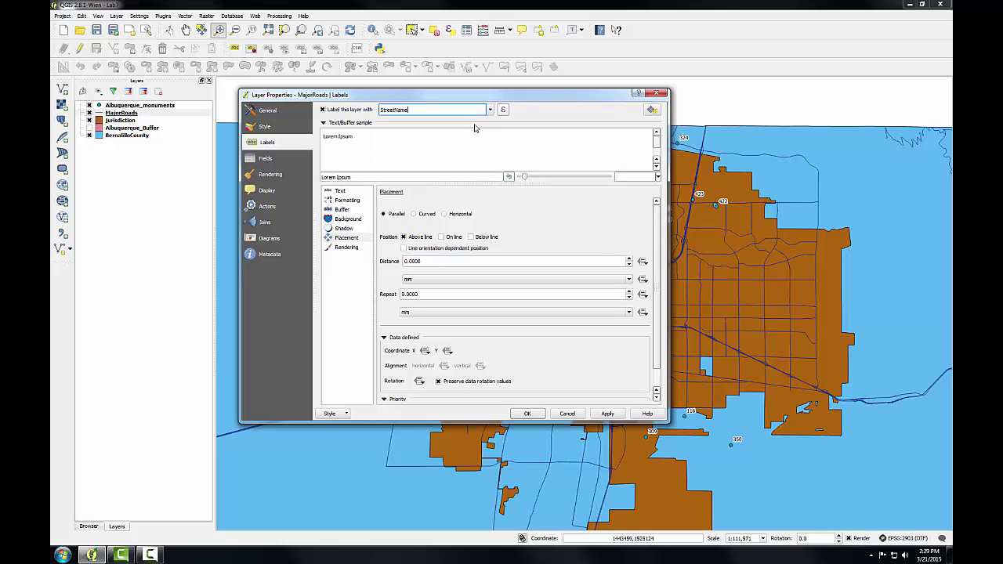
- Adjust the road label text size, enable Merge connected lines, and apply
{"action": "left_click", "coordinate": [342, 192]}
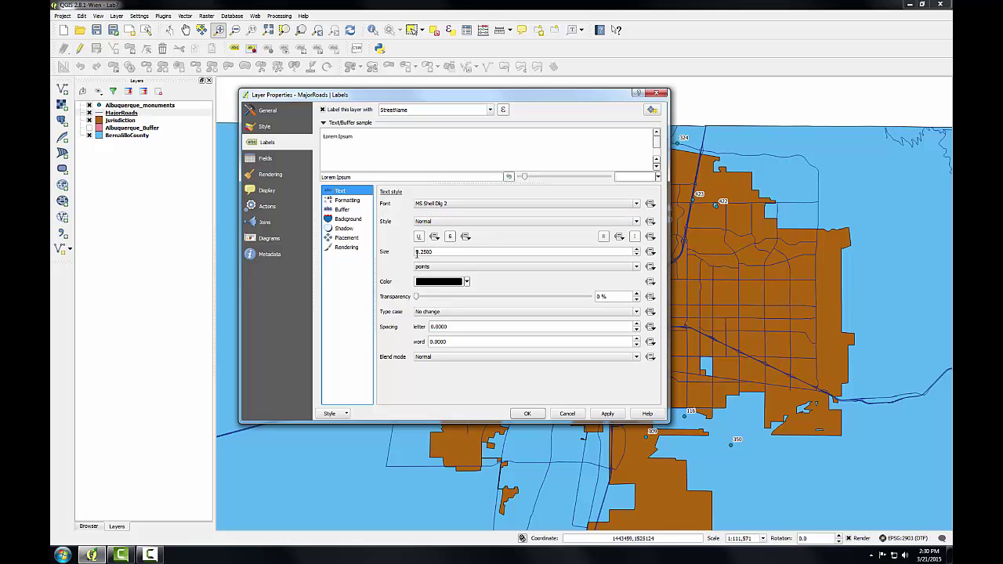
{"action": "left_click", "coordinate": [417, 252]}
{"action": "left_click", "coordinate": [342, 249]}
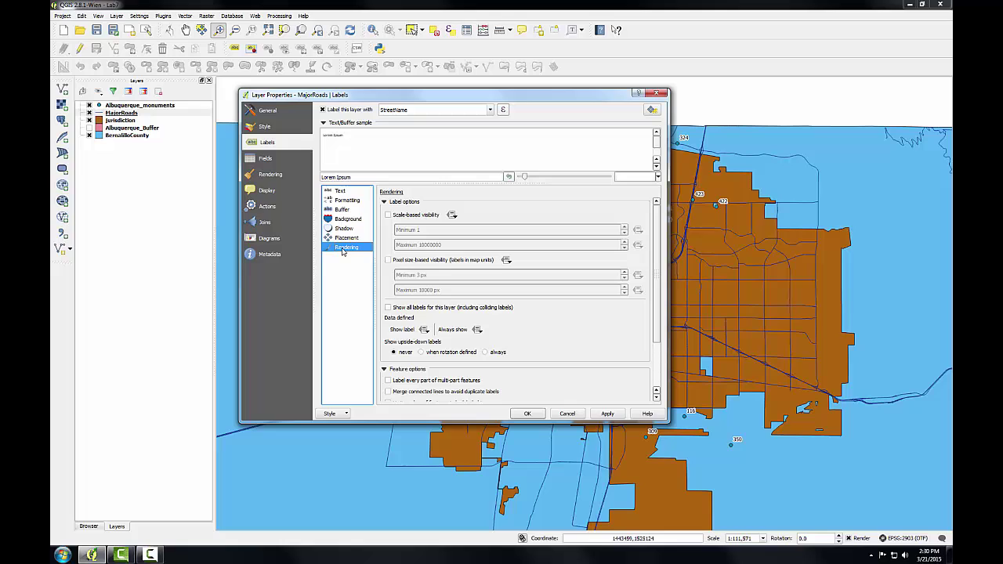
{"action": "left_click", "coordinate": [388, 392]}
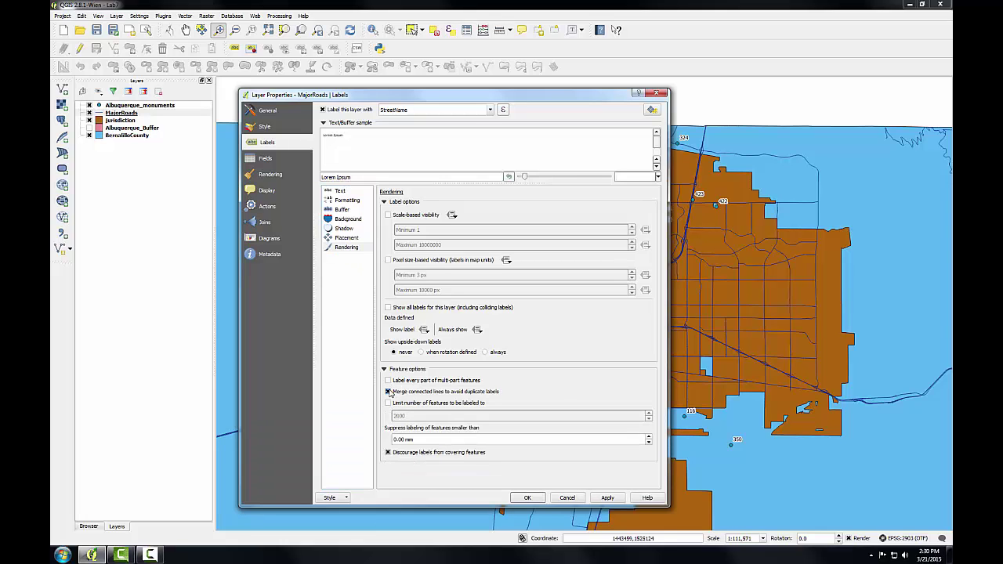
{"action": "left_click", "coordinate": [528, 498]}
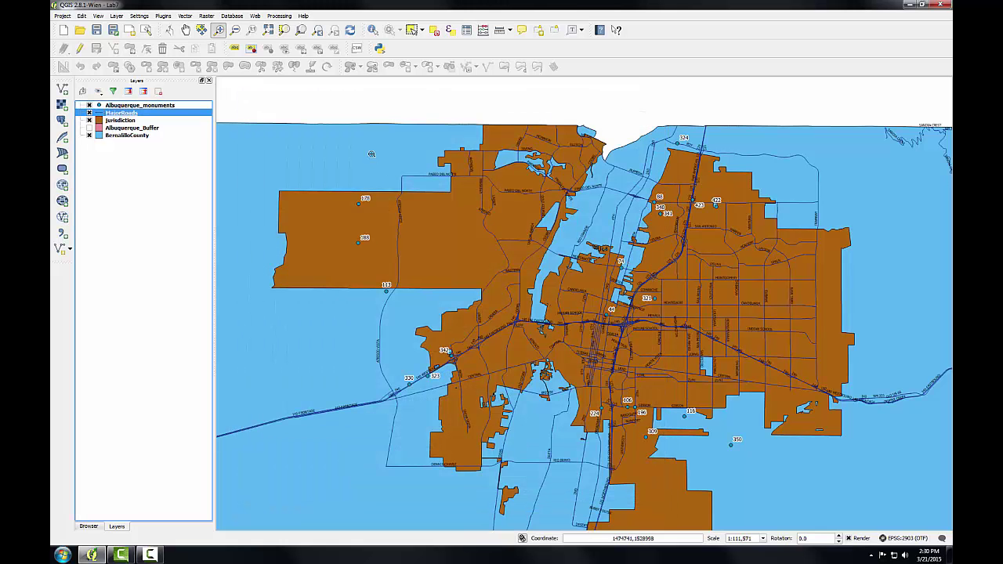